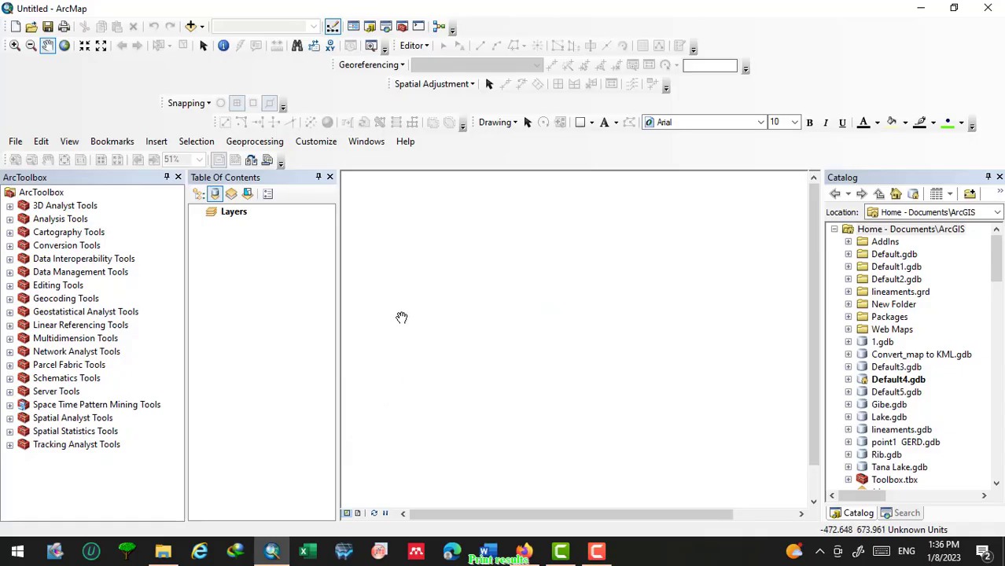
Add the Ethiopia_River_Basin.shp shapefile from the Exercise folder to the map.
{"action": "left_click", "coordinate": [191, 28]}
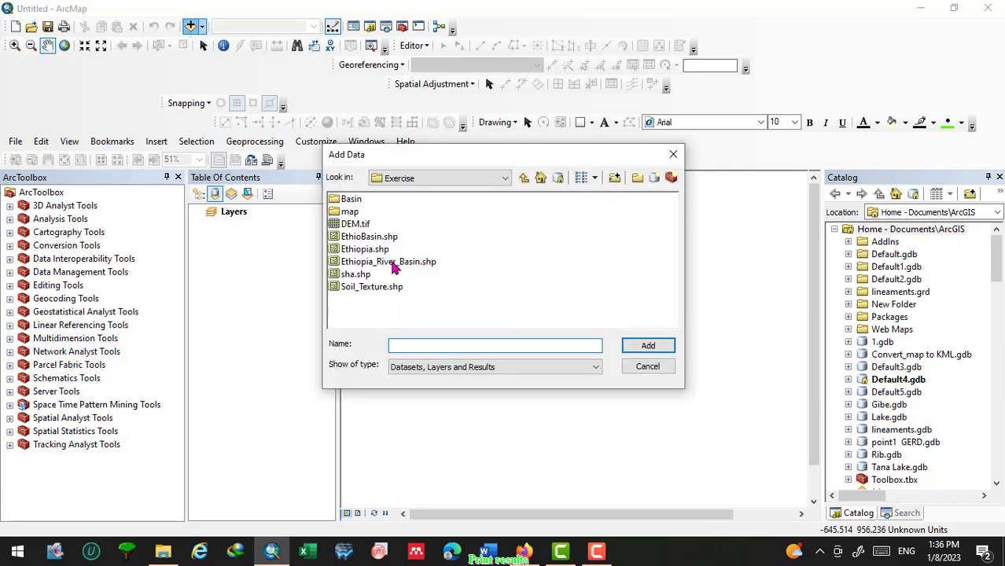
{"action": "left_click", "coordinate": [394, 268]}
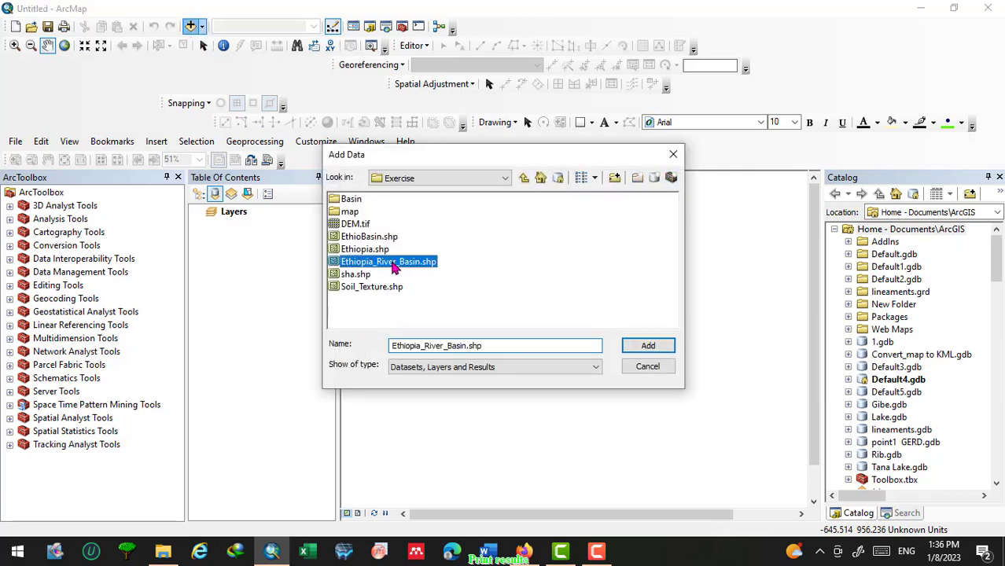
{"action": "left_click", "coordinate": [650, 347]}
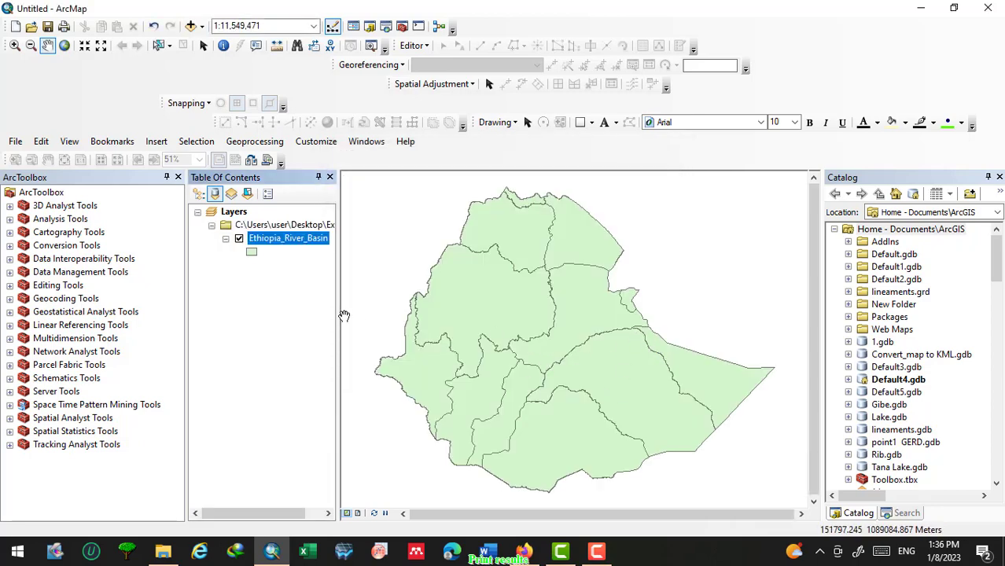
Symbolize the Ethiopia_River_Basin layer with the Hollow symbol, a blue outline colour and an outline width of 2.
{"action": "left_click", "coordinate": [251, 255]}
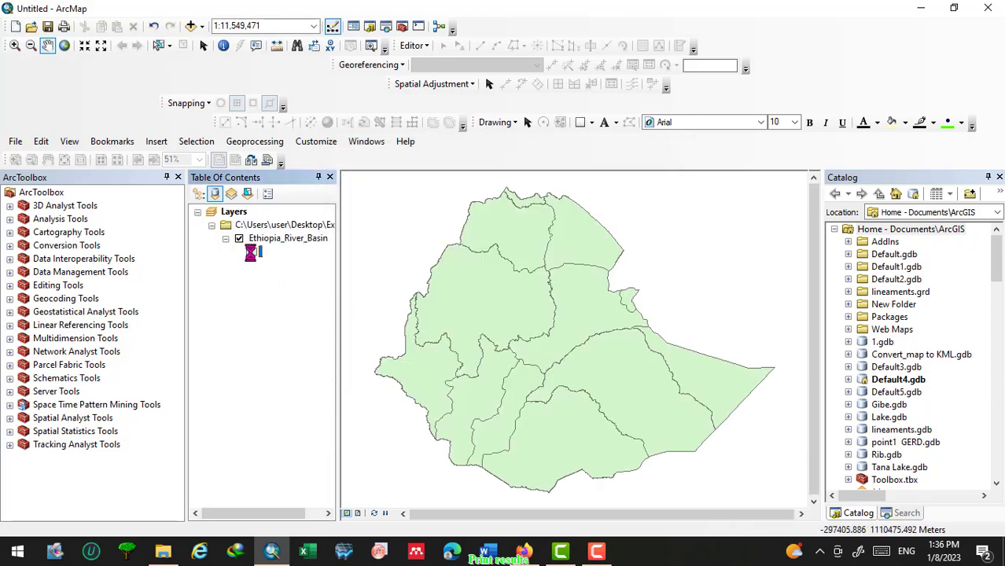
{"action": "left_click", "coordinate": [50, 248]}
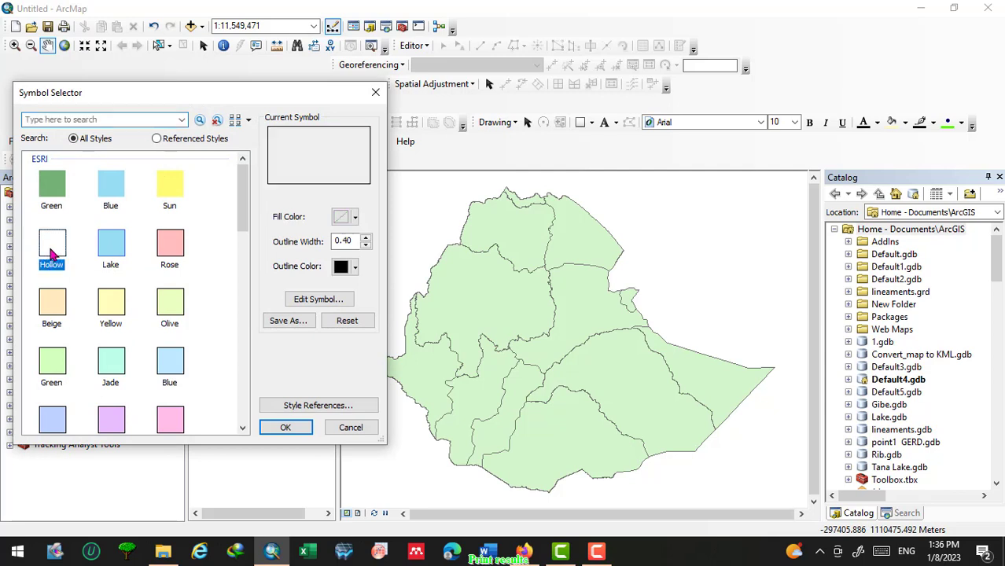
{"action": "left_click", "coordinate": [354, 267]}
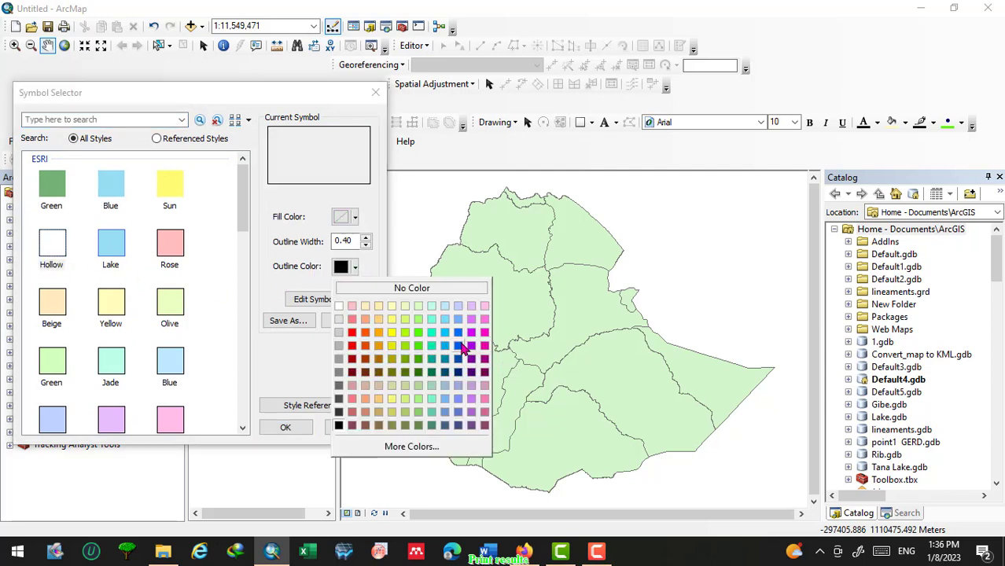
{"action": "left_click", "coordinate": [460, 346]}
{"action": "left_click", "coordinate": [366, 240]}
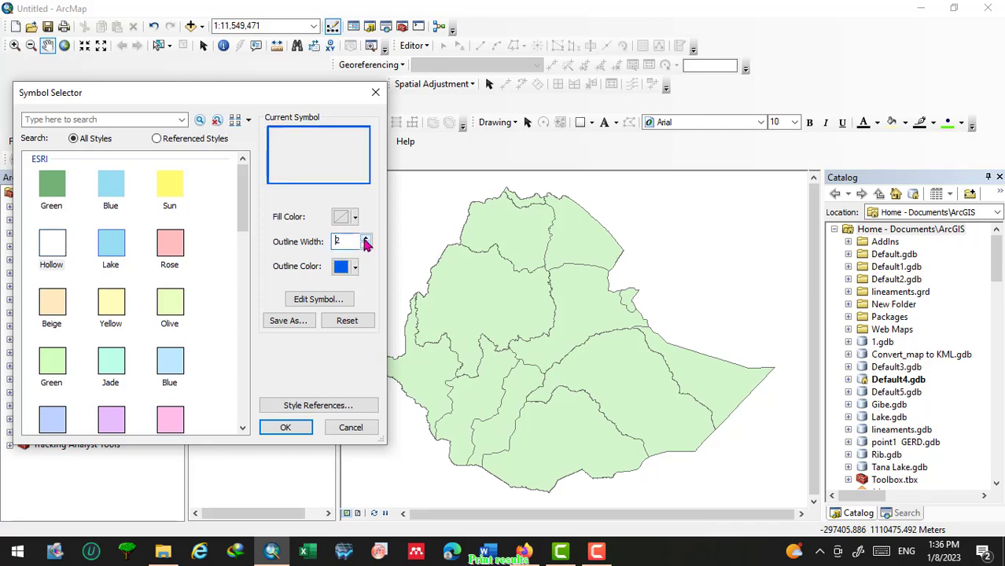
{"action": "left_click", "coordinate": [288, 430]}
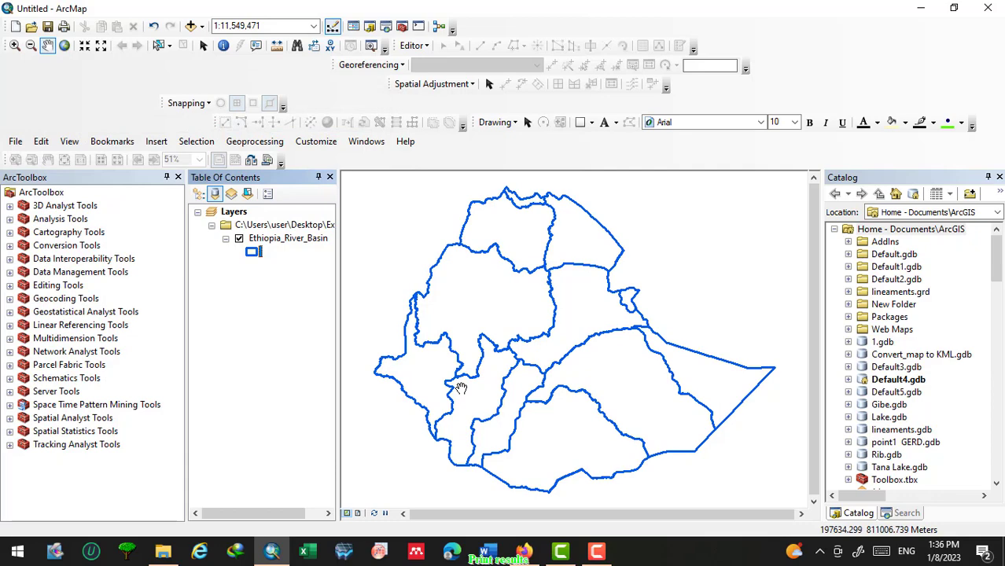
Select the AWASH record in the Ethiopia_River_Basin attribute table and close the table.
{"action": "left_click", "coordinate": [272, 239]}
{"action": "right_click", "coordinate": [272, 245]}
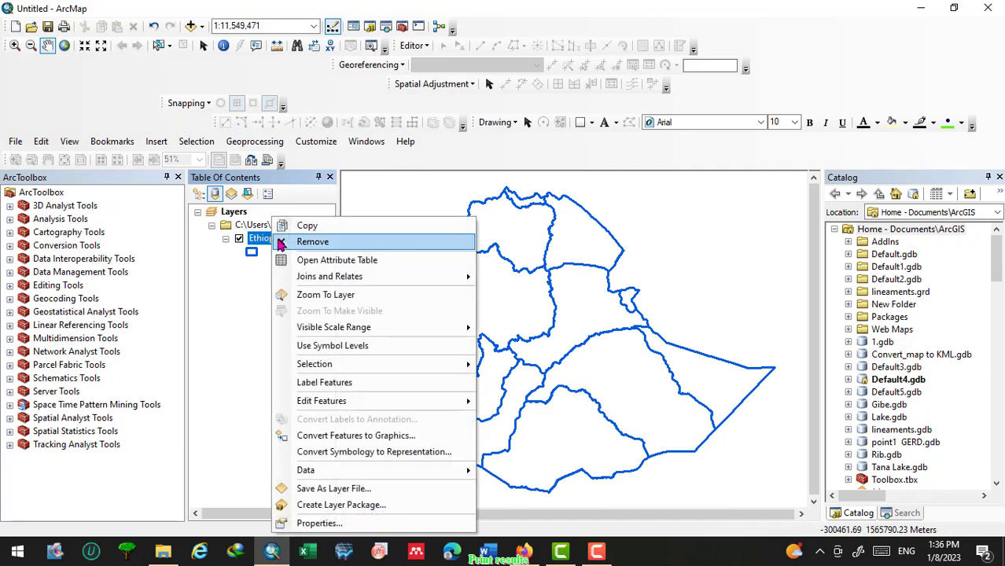
{"action": "left_click", "coordinate": [313, 267]}
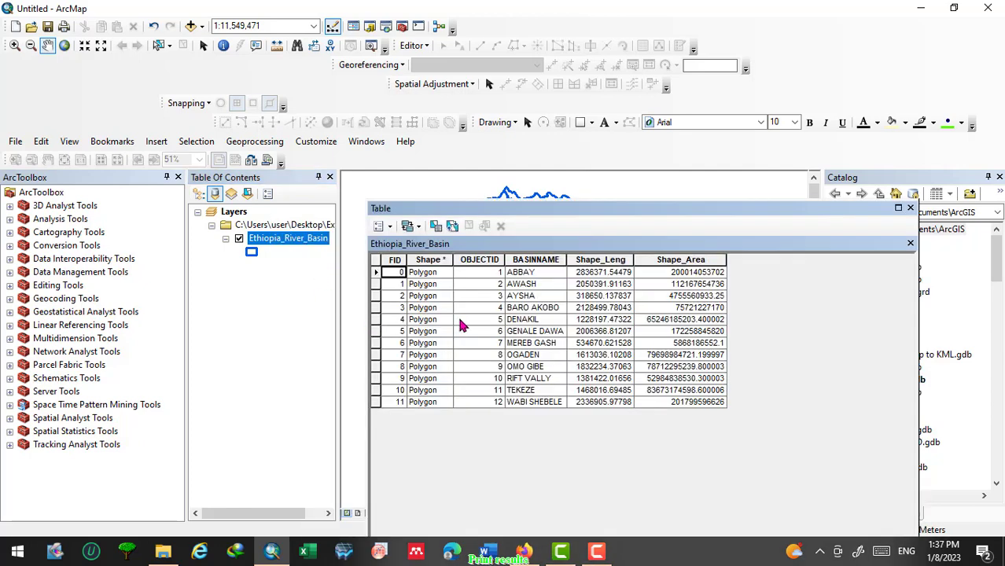
{"action": "left_click", "coordinate": [378, 285]}
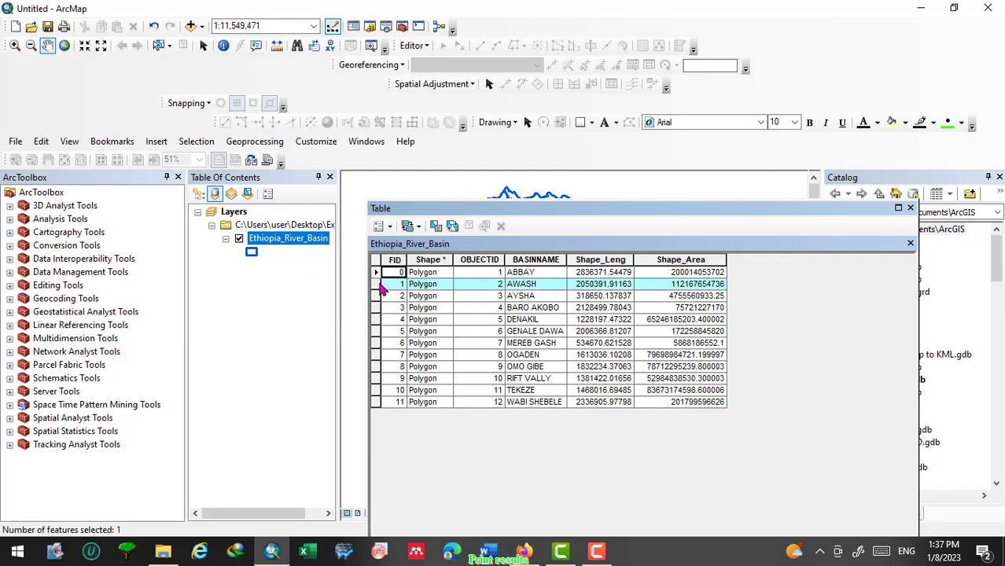
{"action": "left_click", "coordinate": [911, 208]}
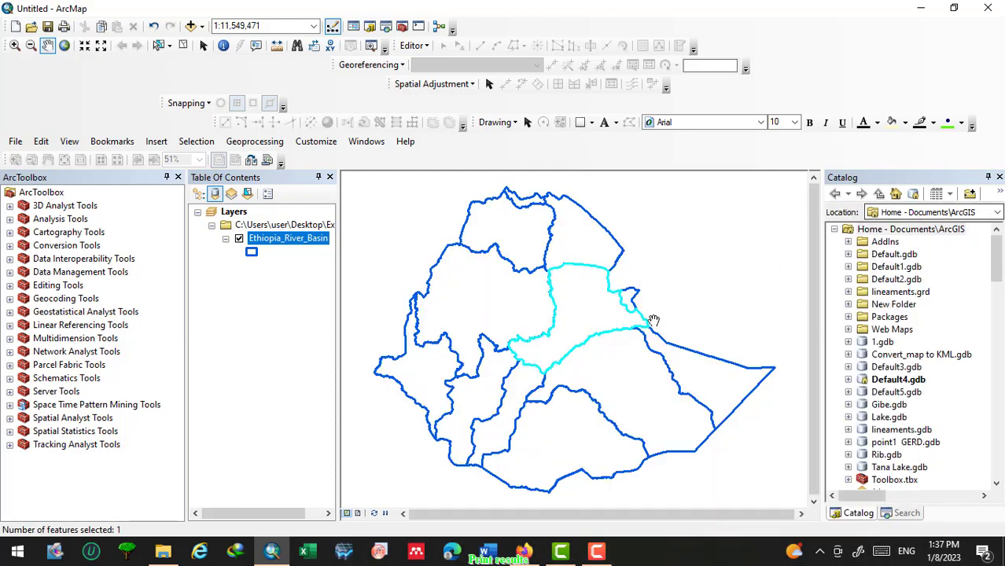
Set up an export of the layer's selected feature to a shapefile named Awash Basin.shp in the Basin folder.
{"action": "right_click", "coordinate": [300, 244]}
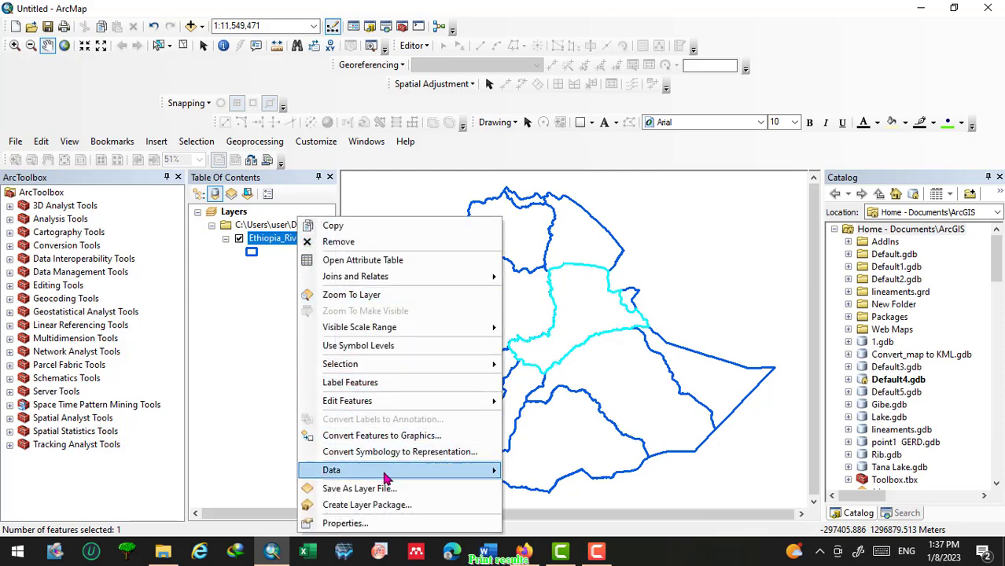
{"action": "mouse_move", "coordinate": [386, 472]}
{"action": "left_click", "coordinate": [543, 453]}
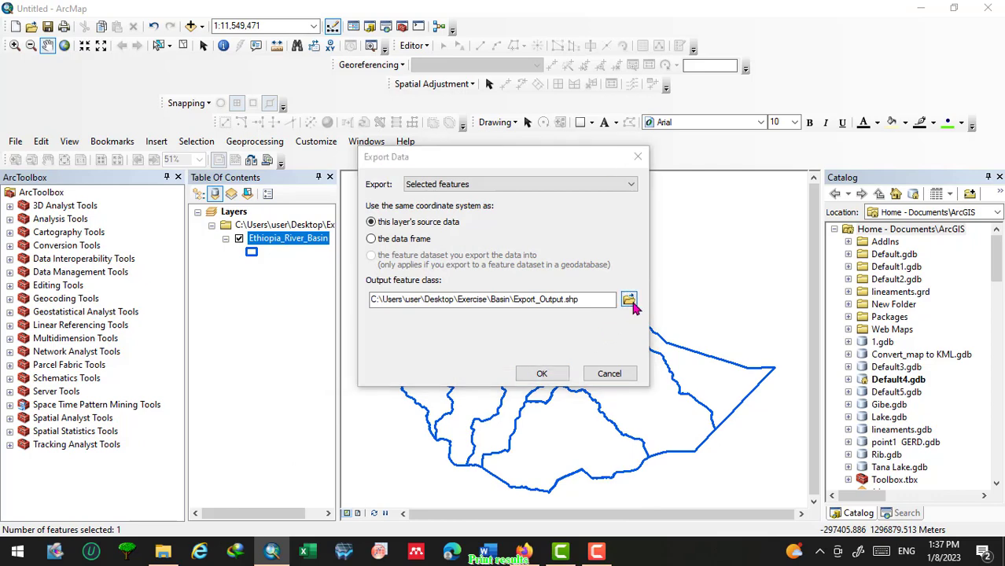
{"action": "left_click", "coordinate": [630, 301]}
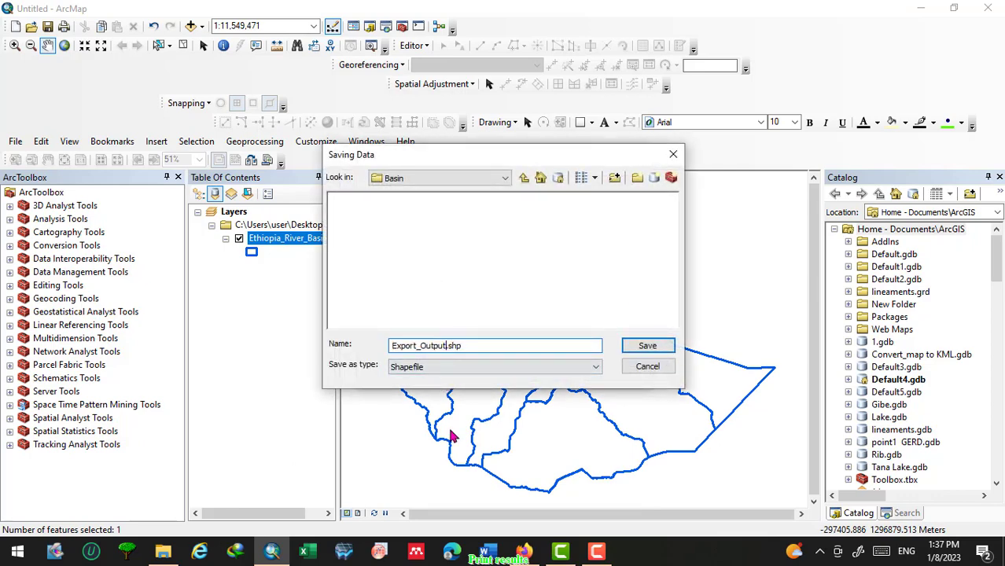
{"action": "key", "text": "BackSpace"}
{"action": "key", "text": "BackSpace"}
{"action": "key", "text": "BackSpace"}
{"action": "key", "text": "BackSpace"}
{"action": "key", "text": "BackSpace"}
{"action": "key", "text": "BackSpace"}
{"action": "key", "text": "BackSpace"}
{"action": "key", "text": "BackSpace"}
{"action": "key", "text": "BackSpace"}
{"action": "key", "text": "BackSpace"}
{"action": "key", "text": "BackSpace"}
{"action": "key", "text": "BackSpace"}
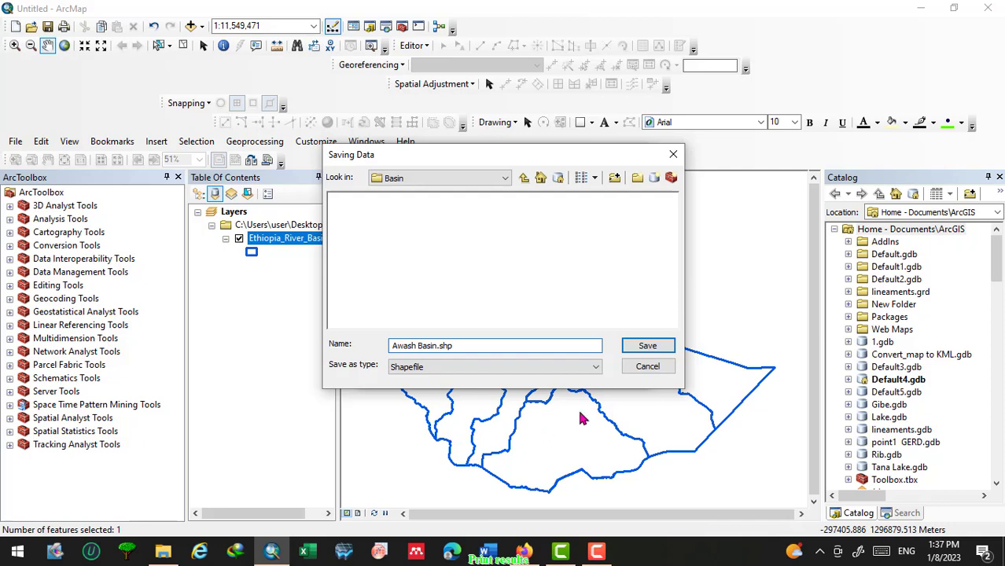
{"action": "left_click", "coordinate": [647, 346]}
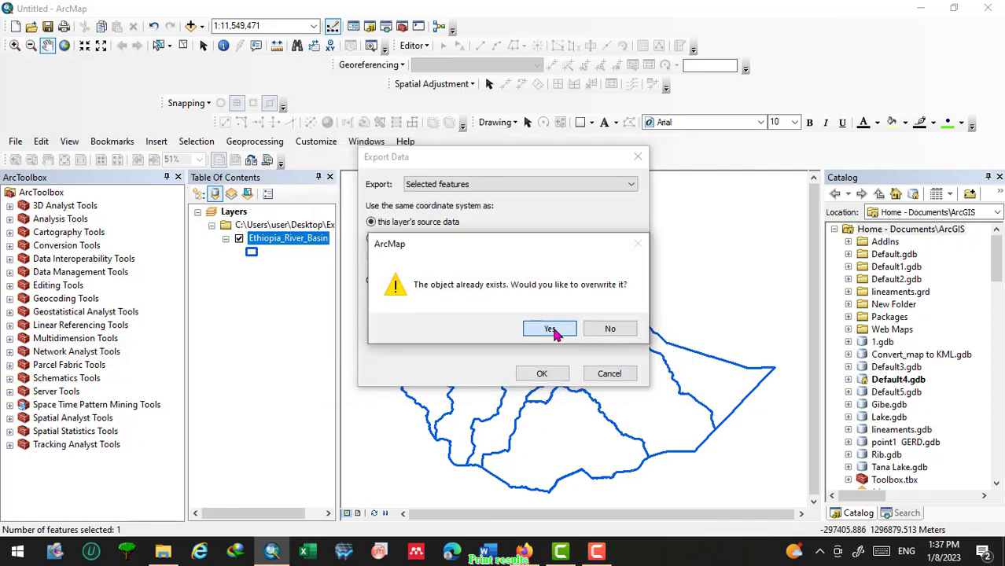
Overwrite the existing Awash Basin file, run the export and add the exported data to the map as a layer.
{"action": "left_click", "coordinate": [550, 329]}
{"action": "left_click", "coordinate": [540, 370]}
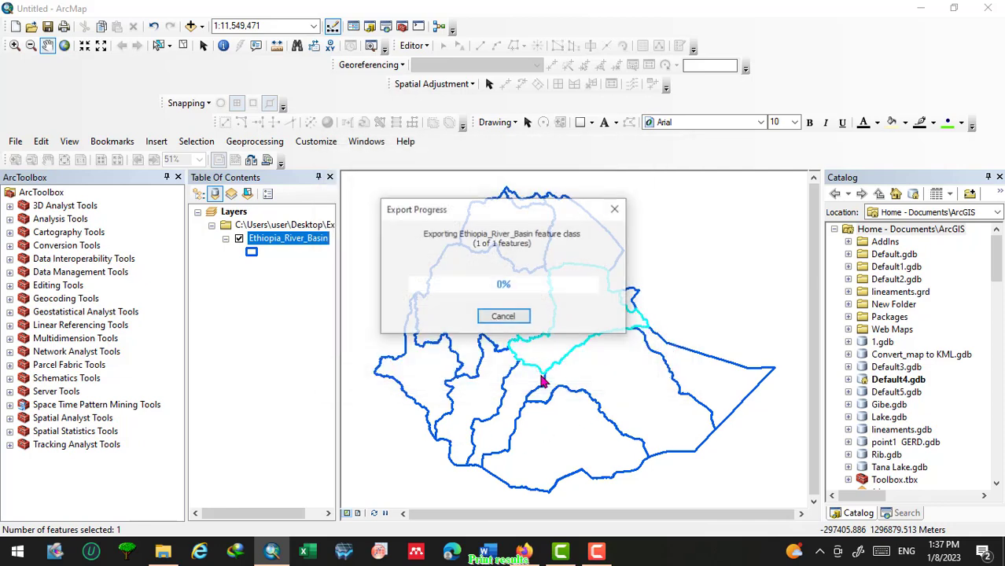
{"action": "left_click", "coordinate": [578, 333]}
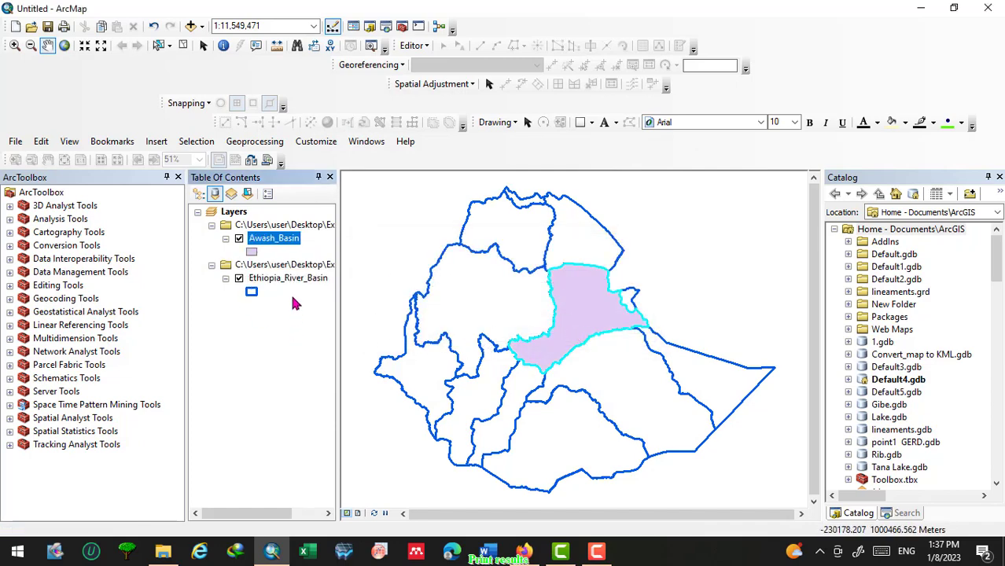
Rename the exported basin layer as Awash Basin, without the underscore.
{"action": "left_click", "coordinate": [269, 244]}
{"action": "left_click", "coordinate": [278, 241]}
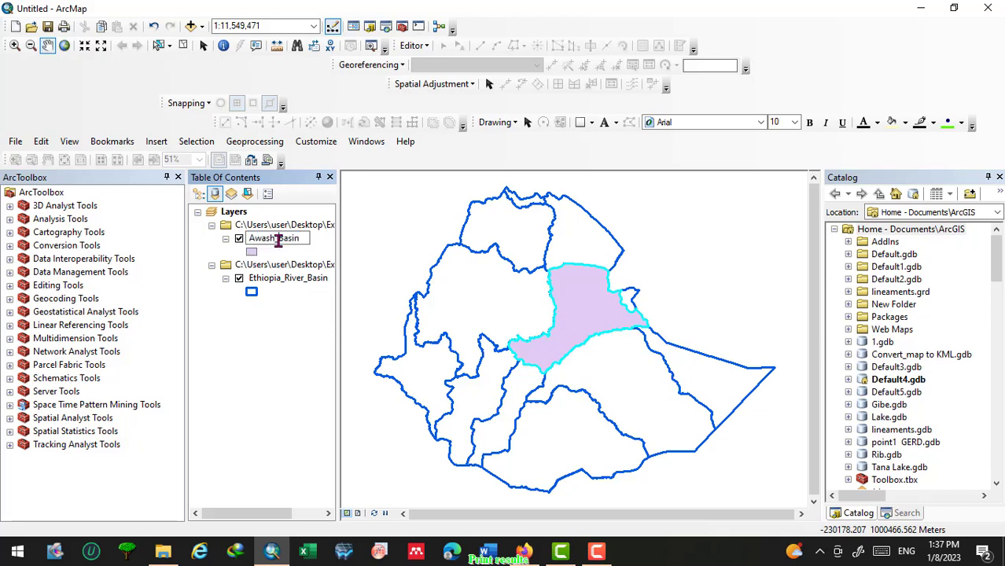
{"action": "key", "text": "BackSpace"}
{"action": "key", "text": "Return"}
Rename the river basin layer as Ethiopia River Basin, replacing its underscores with spaces.
{"action": "left_click", "coordinate": [298, 279]}
{"action": "left_click", "coordinate": [303, 282]}
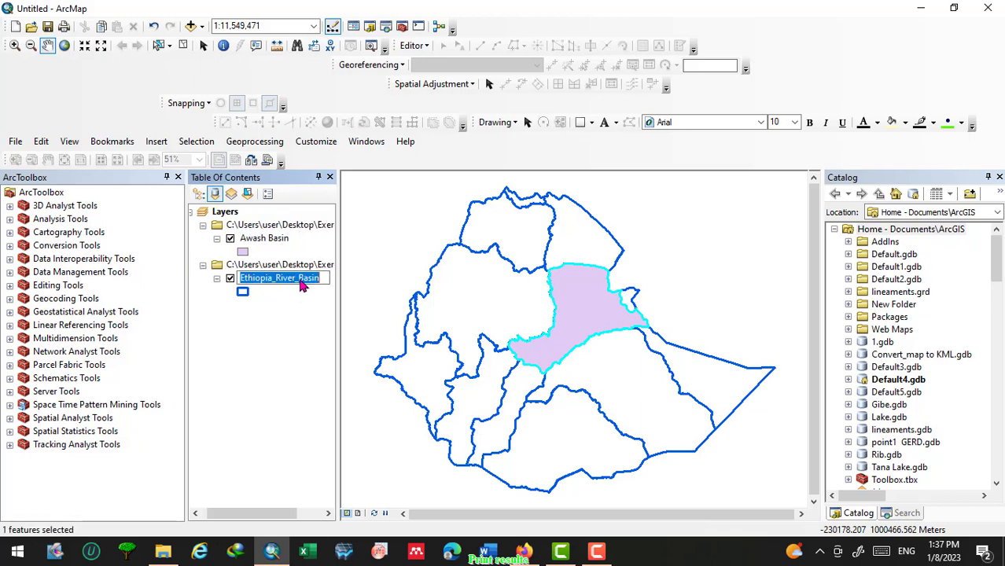
{"action": "left_click", "coordinate": [279, 278]}
{"action": "key", "text": "BackSpace"}
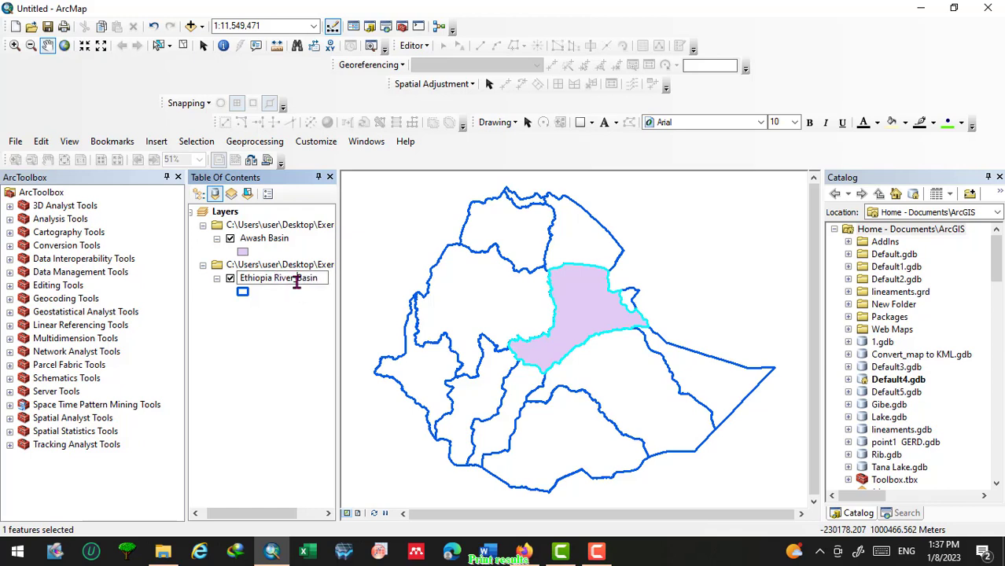
{"action": "left_click", "coordinate": [296, 281]}
{"action": "key", "text": "BackSpace"}
{"action": "key", "text": "Return"}
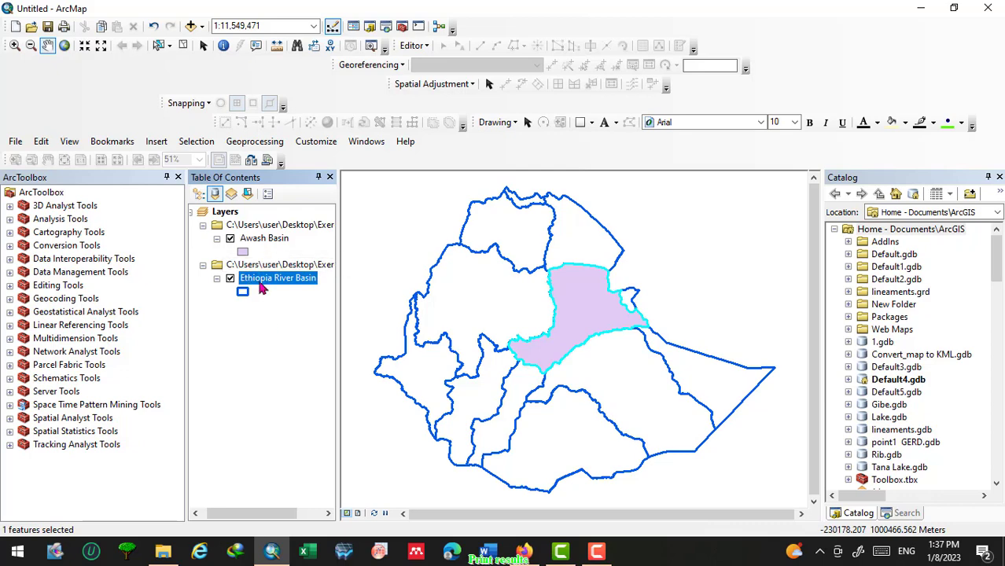
Clear the feature selection in the Ethiopia River Basin attribute table and close the table.
{"action": "right_click", "coordinate": [277, 288]}
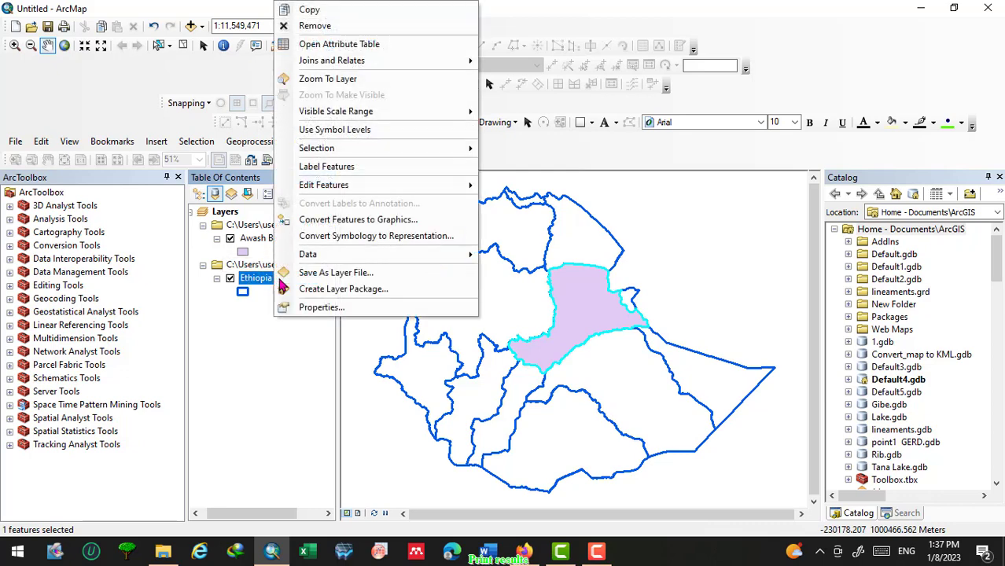
{"action": "left_click", "coordinate": [354, 43]}
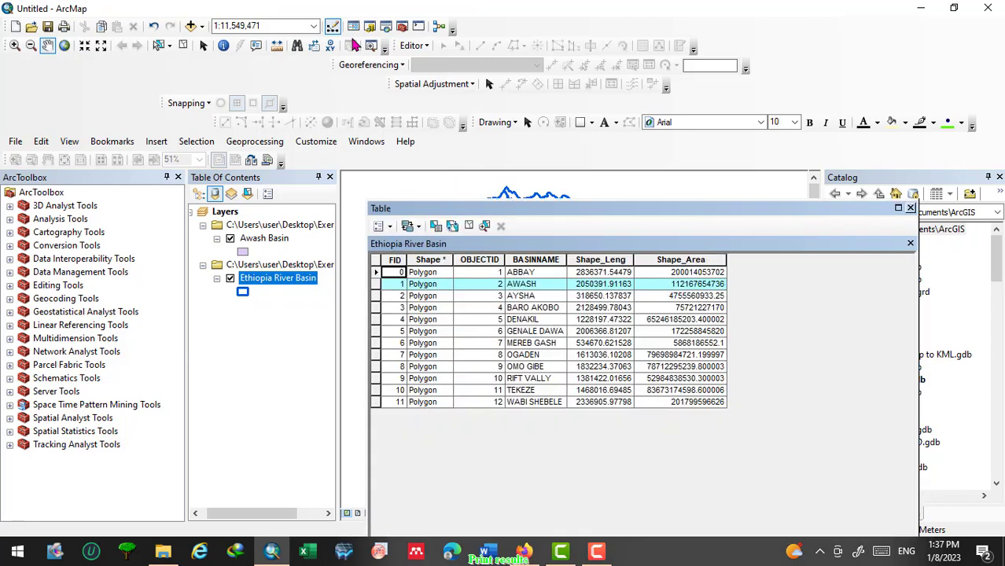
{"action": "left_click", "coordinate": [381, 226]}
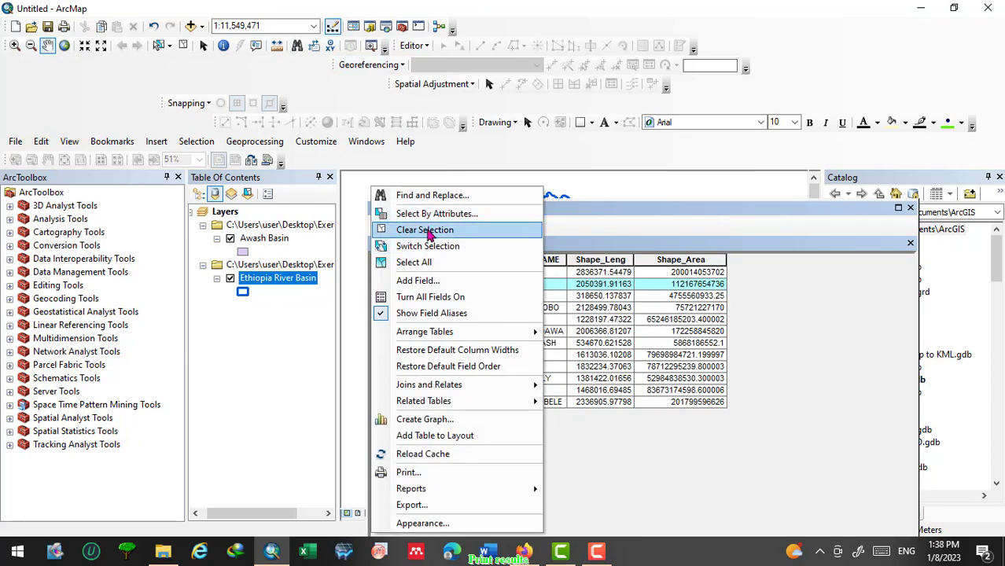
{"action": "left_click", "coordinate": [427, 230]}
{"action": "left_click", "coordinate": [910, 207]}
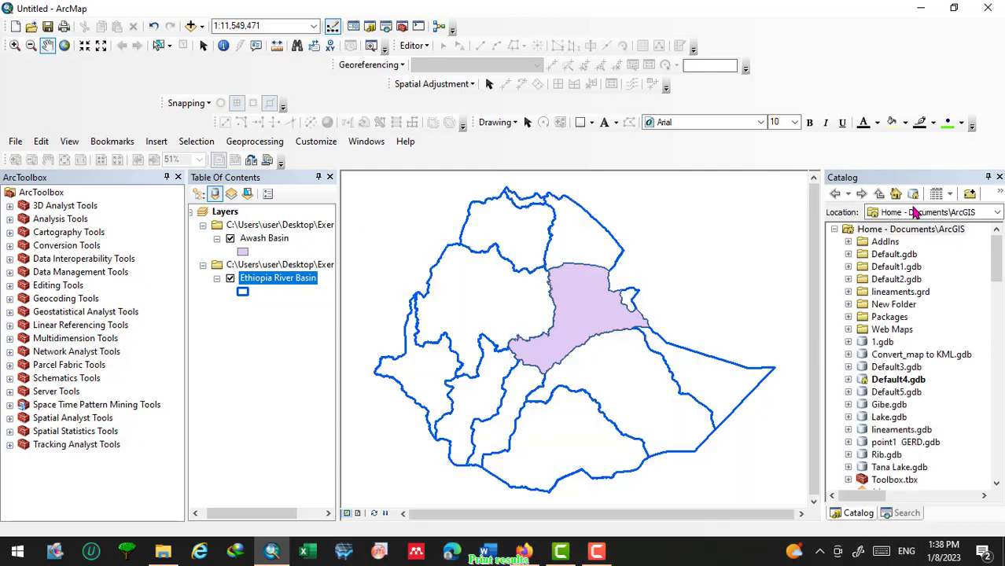
Symbolize the Awash Basin layer with the Hollow symbol, a red outline colour and an outline width of 2.
{"action": "left_click", "coordinate": [243, 253]}
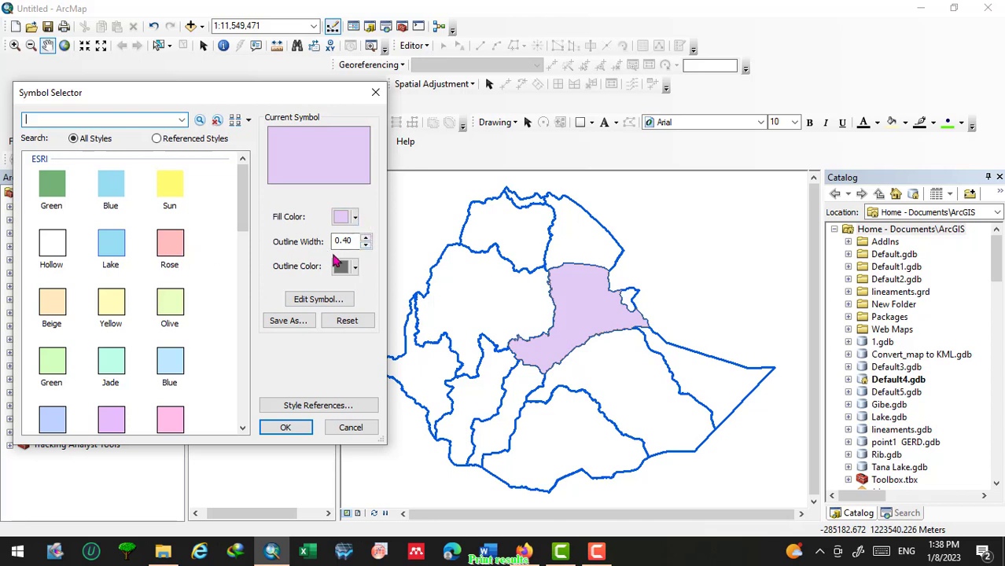
{"action": "left_click", "coordinate": [53, 245]}
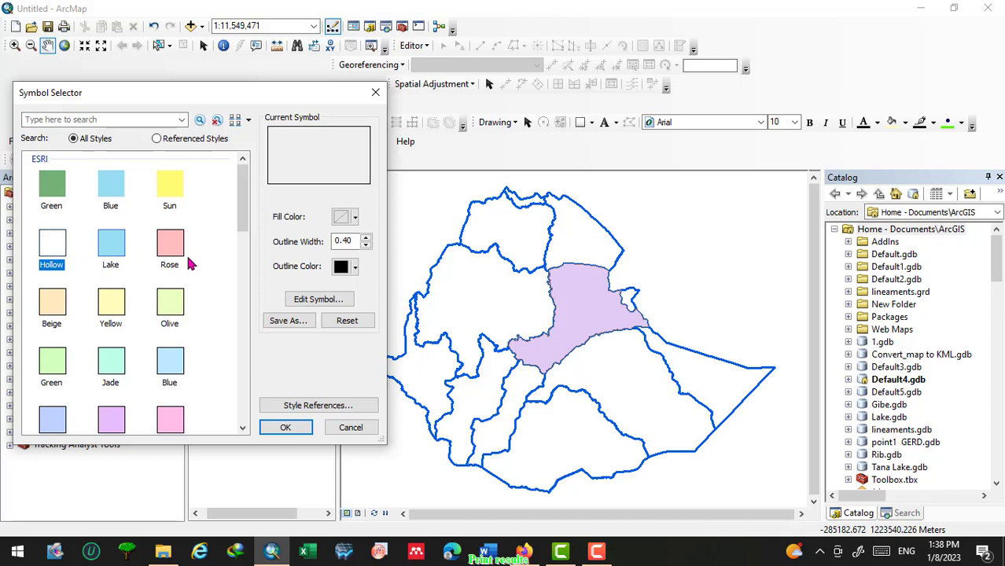
{"action": "left_click", "coordinate": [356, 267]}
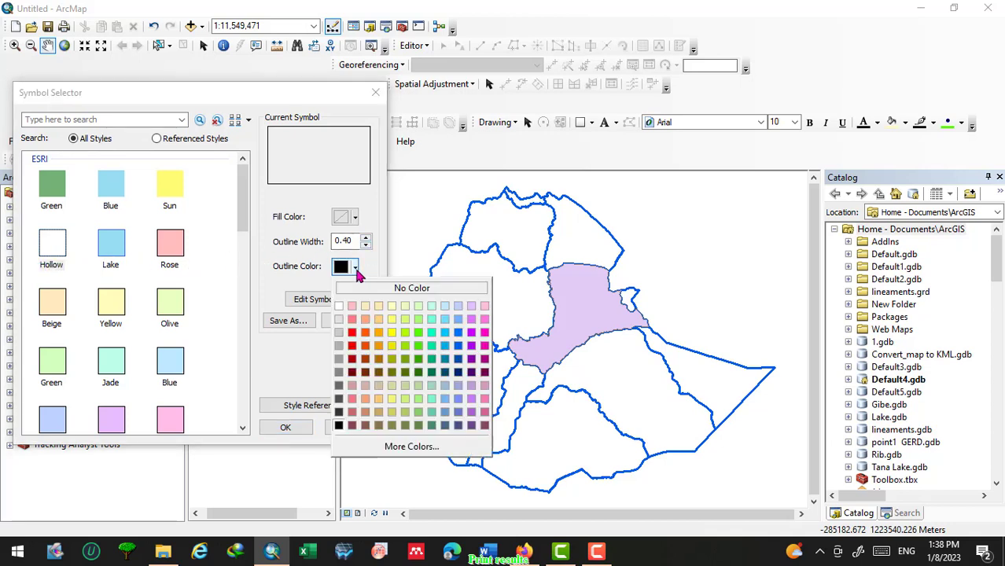
{"action": "left_click", "coordinate": [352, 337]}
{"action": "key", "text": "shift+Tab"}
{"action": "type", "text": "2"}
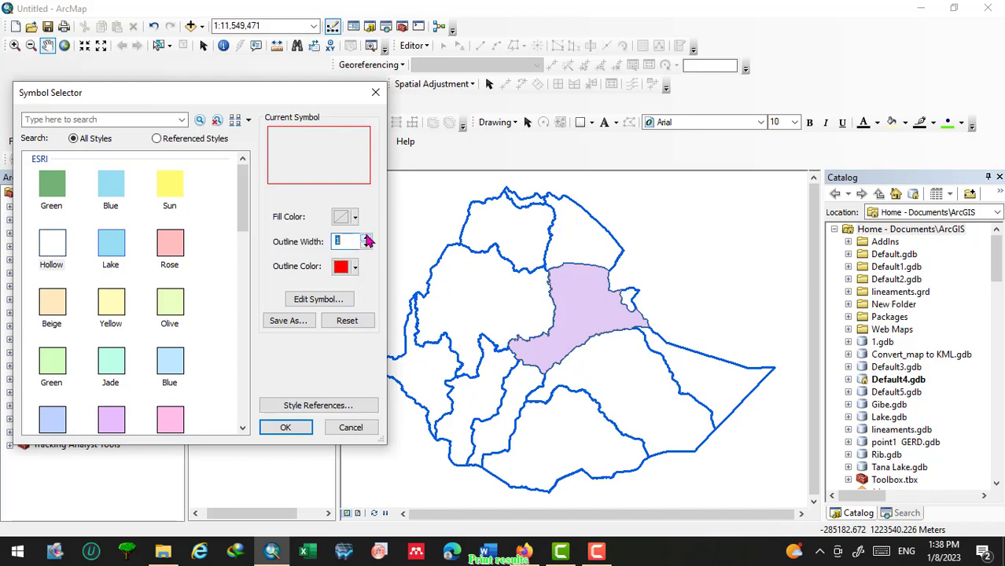
{"action": "left_click", "coordinate": [286, 428]}
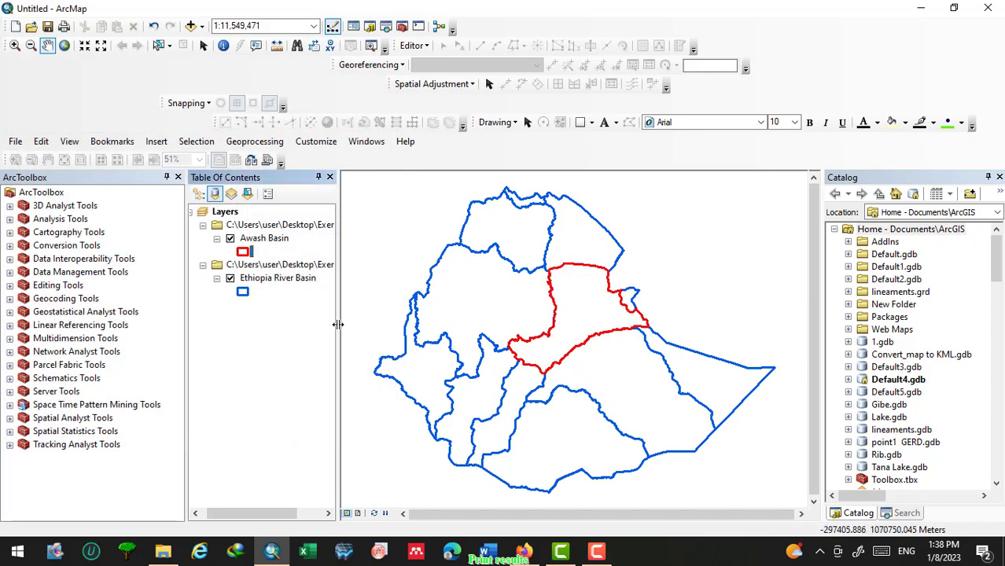
In layout view, shrink the data frame to about 3.9 by 3.6 inches on the page's right side and show its full extent.
{"action": "left_click", "coordinate": [357, 513]}
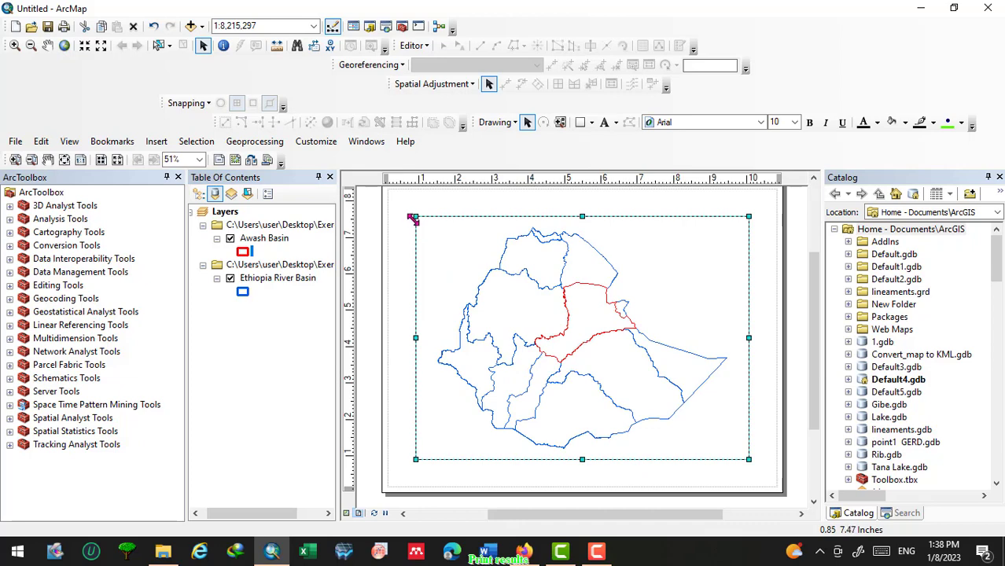
{"action": "left_click_drag", "start_coordinate": [414, 217], "coordinate": [639, 265]}
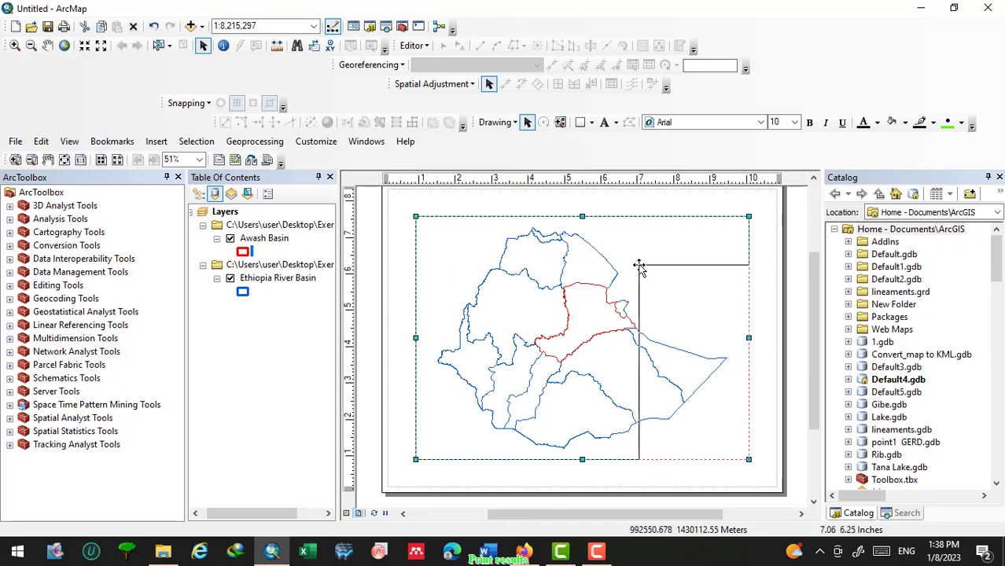
{"action": "left_click", "coordinate": [695, 460]}
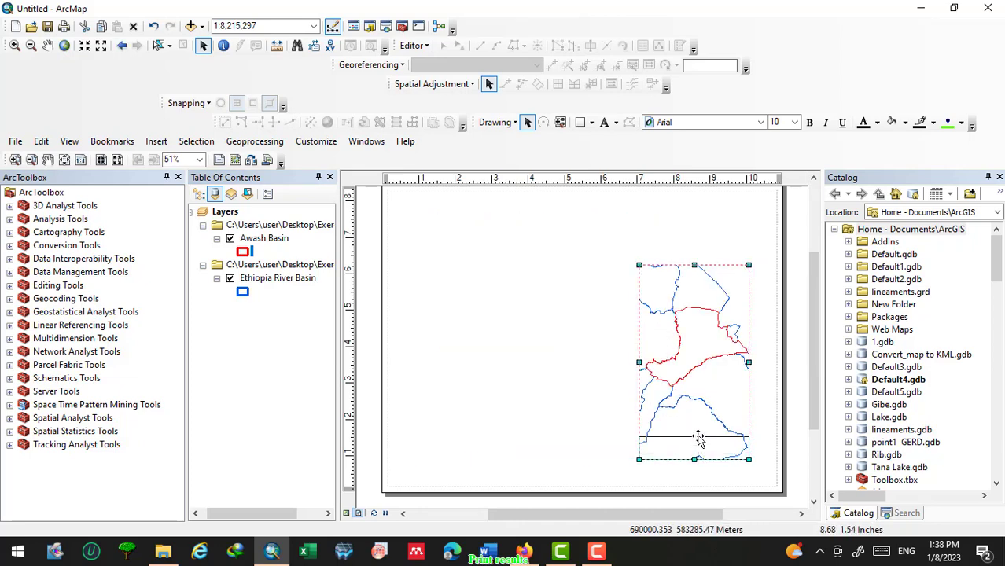
{"action": "left_click_drag", "start_coordinate": [702, 398], "coordinate": [702, 392]}
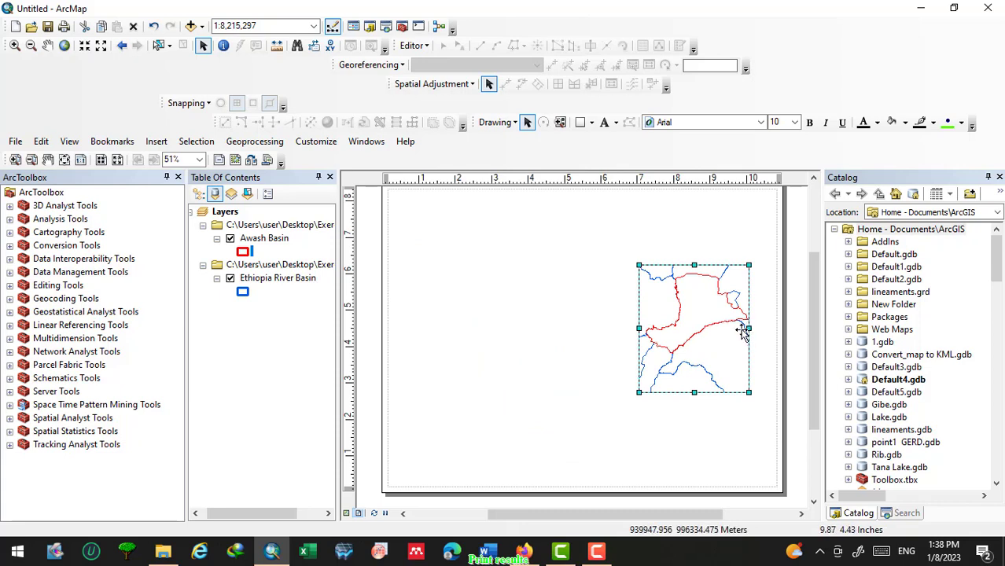
{"action": "left_click_drag", "start_coordinate": [754, 332], "coordinate": [770, 331]}
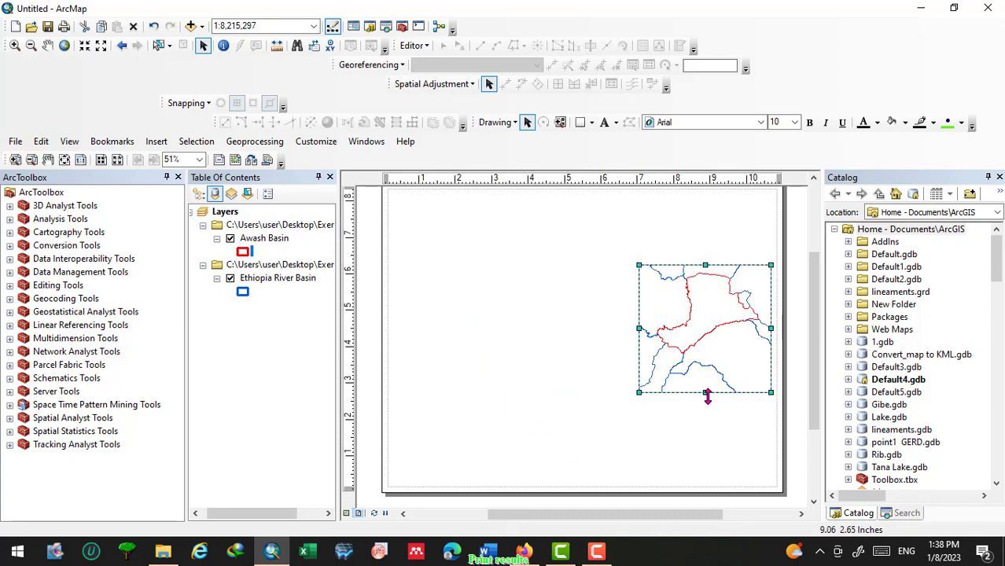
{"action": "left_click_drag", "start_coordinate": [636, 391], "coordinate": [629, 395]}
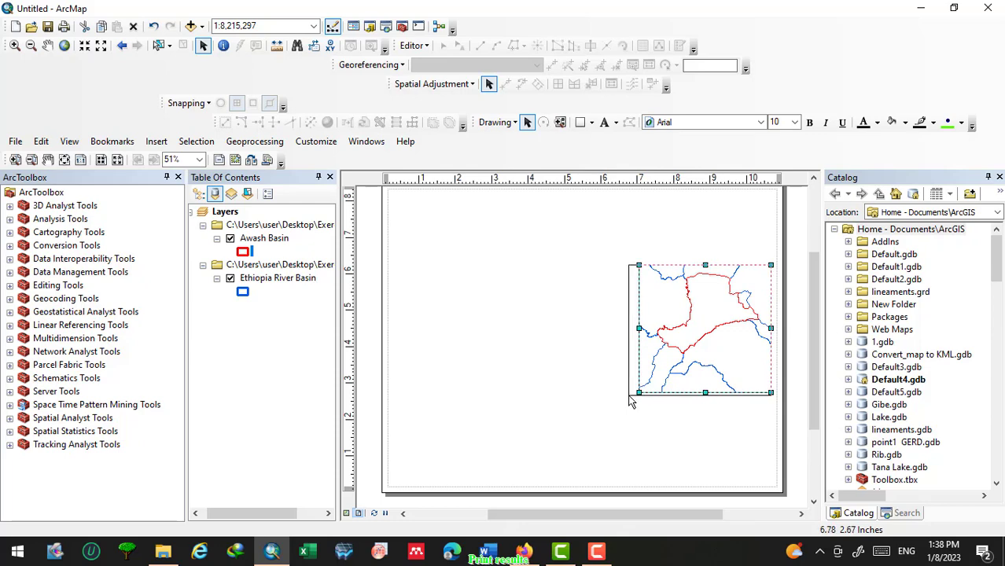
{"action": "right_click", "coordinate": [679, 319]}
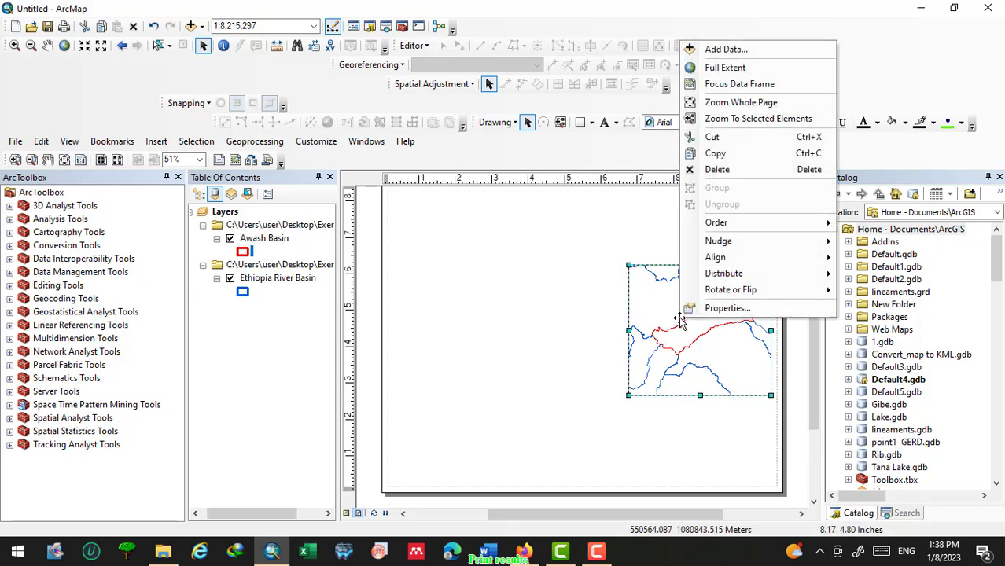
{"action": "left_click", "coordinate": [725, 68]}
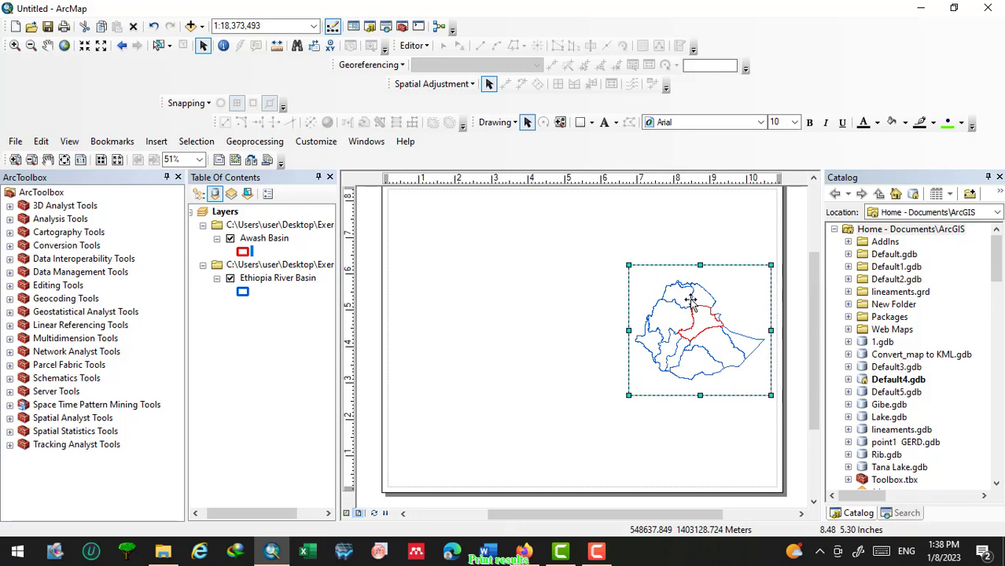
Insert a new data frame and enlarge it to about 6 by 5.3 inches beside the small basin map.
{"action": "left_click", "coordinate": [156, 141]}
{"action": "left_click", "coordinate": [187, 159]}
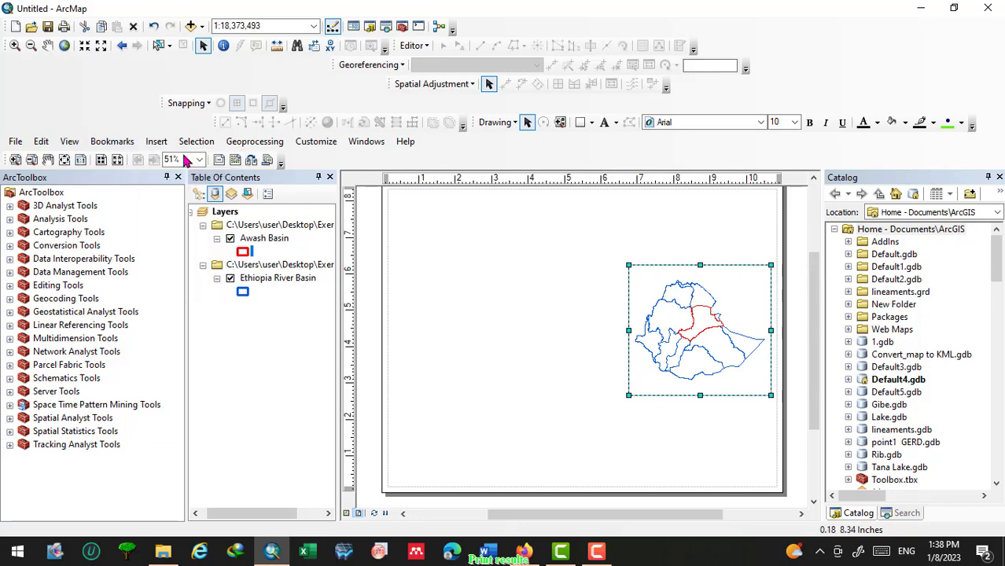
{"action": "left_click_drag", "start_coordinate": [557, 322], "coordinate": [467, 264]}
{"action": "left_click_drag", "start_coordinate": [550, 327], "coordinate": [623, 409]}
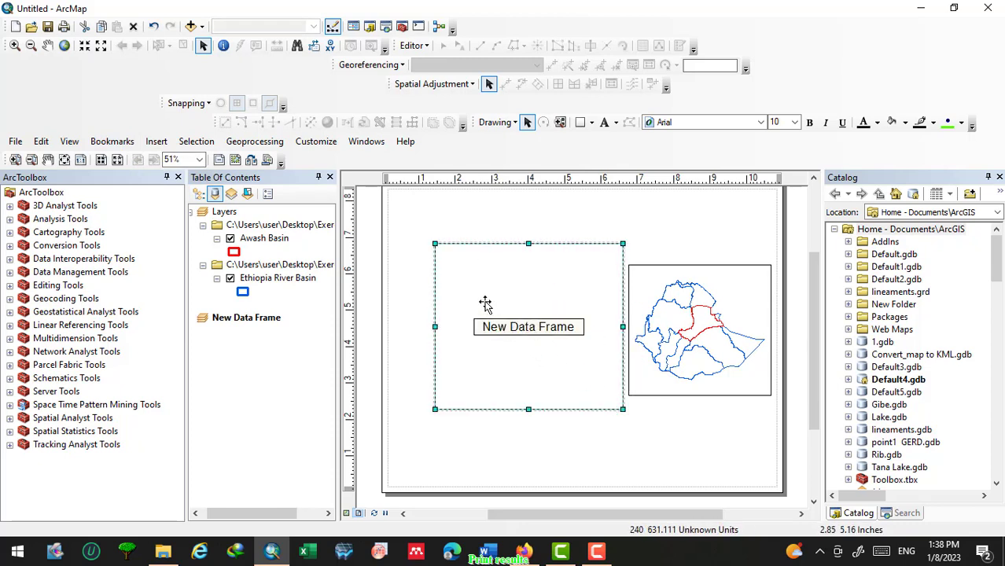
{"action": "left_click_drag", "start_coordinate": [435, 242], "coordinate": [403, 216]}
Copy the Awash Basin layer into the new data frame and move the frame slightly lower on the page.
{"action": "left_click_drag", "start_coordinate": [263, 243], "coordinate": [519, 338]}
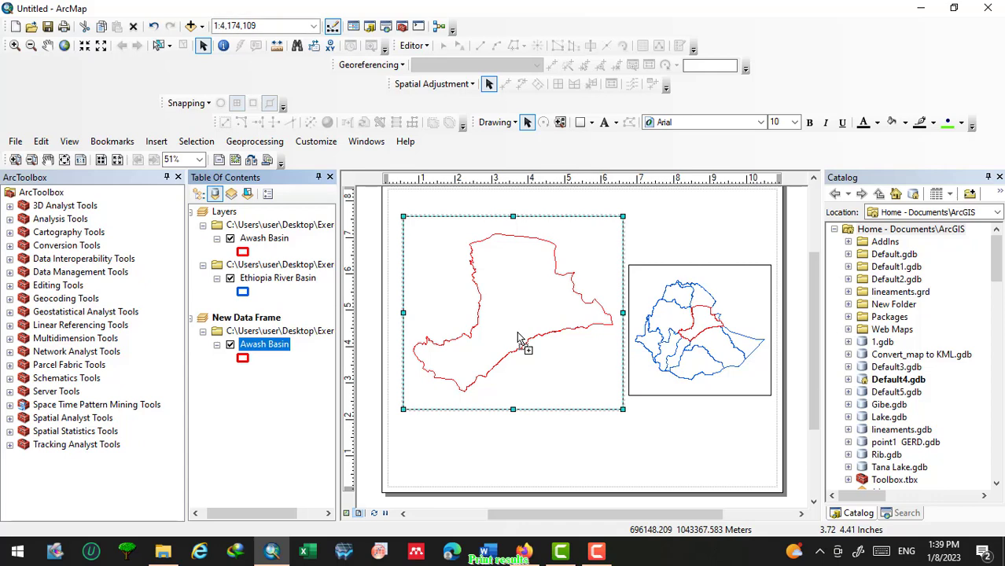
{"action": "left_click_drag", "start_coordinate": [438, 252], "coordinate": [461, 276]}
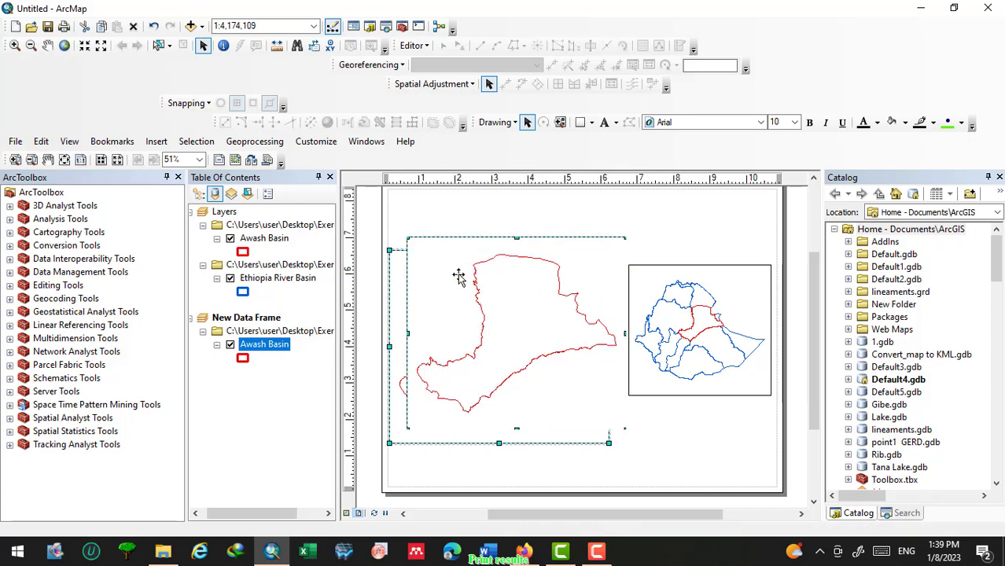
{"action": "right_click", "coordinate": [549, 317]}
{"action": "left_click", "coordinate": [590, 80]}
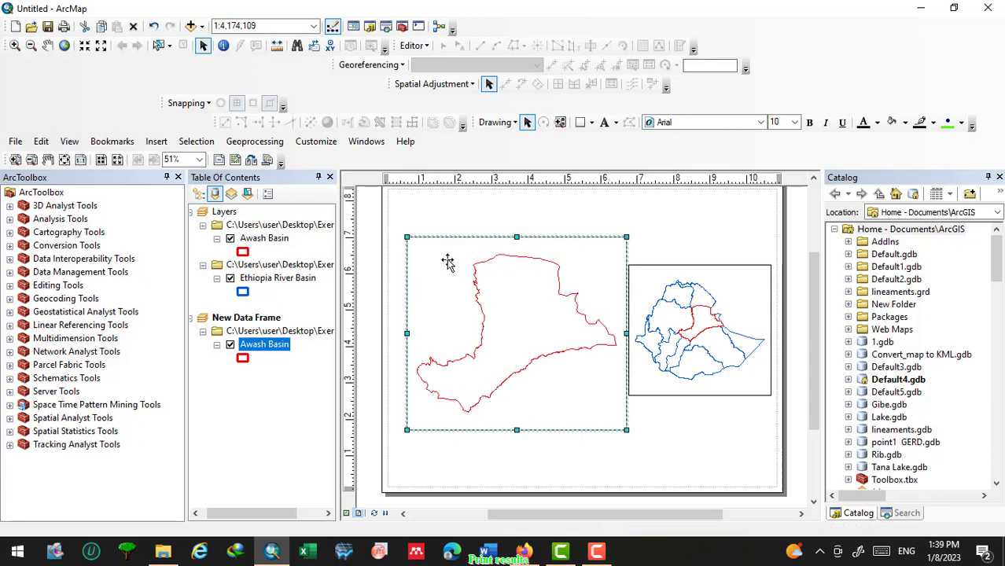
Insert the map title "Awash Basin" and place it inside the upper edge of the large Awash Basin frame.
{"action": "left_click", "coordinate": [157, 143]}
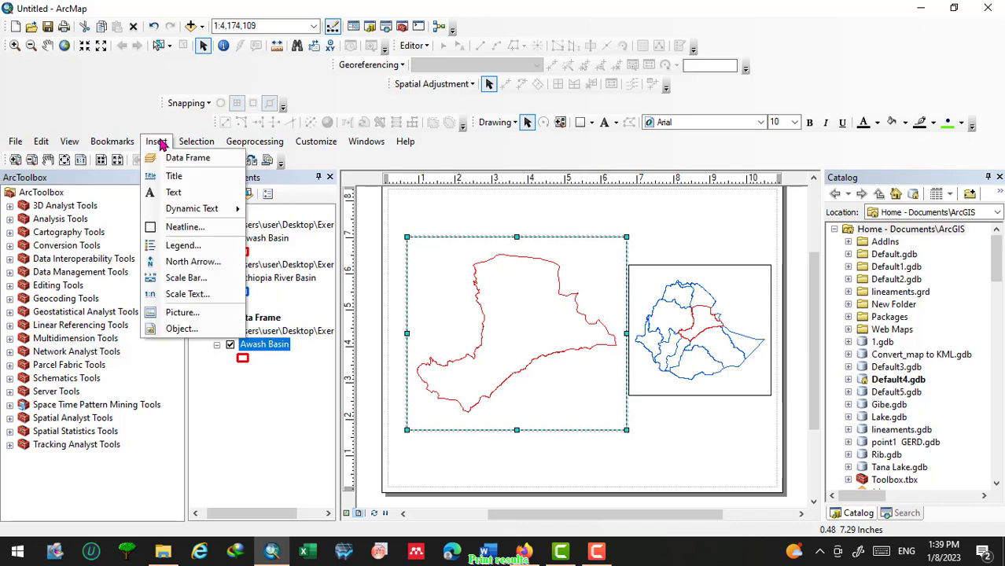
{"action": "left_click", "coordinate": [178, 178]}
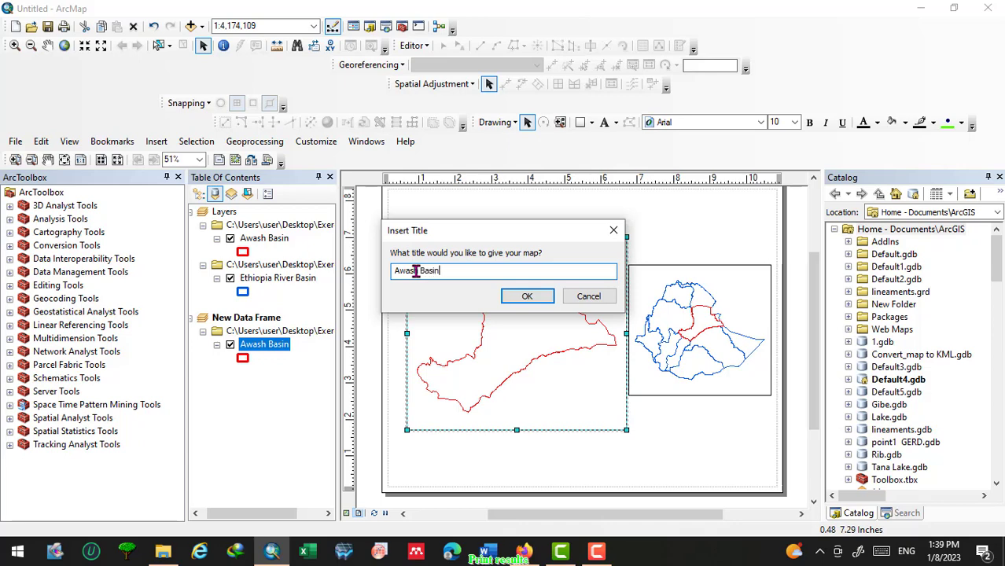
{"action": "left_click", "coordinate": [525, 296]}
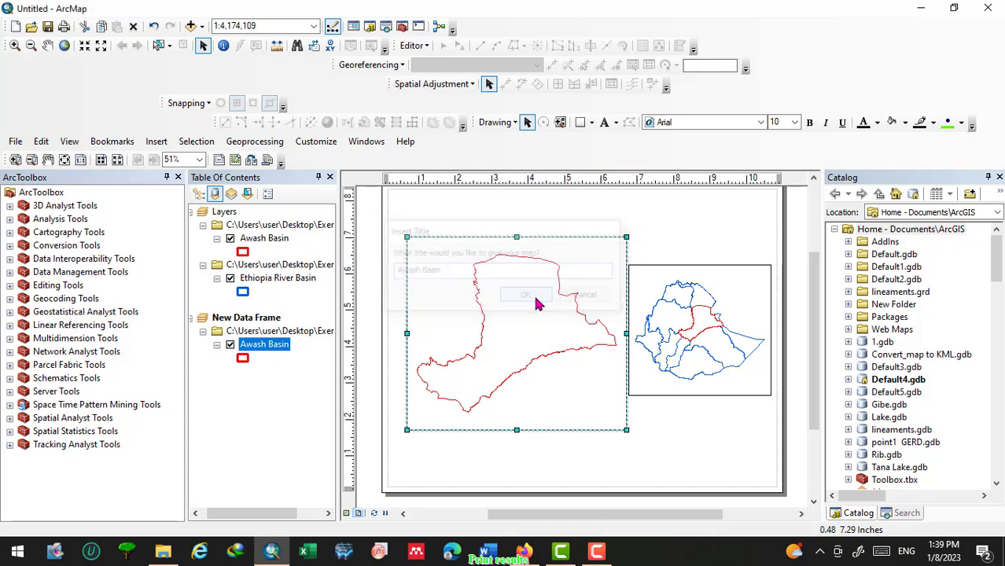
{"action": "left_click_drag", "start_coordinate": [568, 229], "coordinate": [521, 246]}
Replace the title's dynamic text with "Awash Basin" and "(Study Area)" on a second line.
{"action": "right_click", "coordinate": [521, 246]}
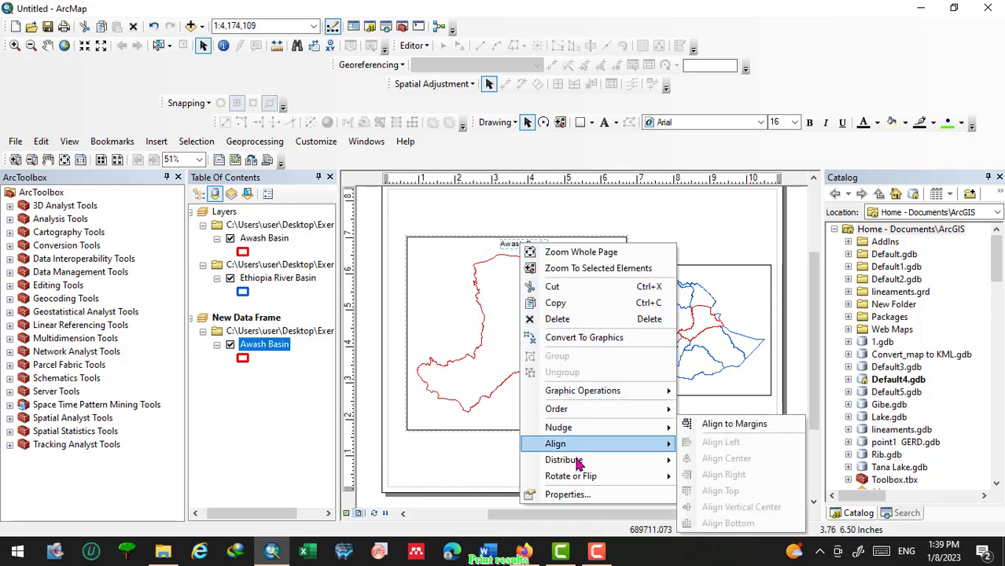
{"action": "left_click", "coordinate": [564, 495]}
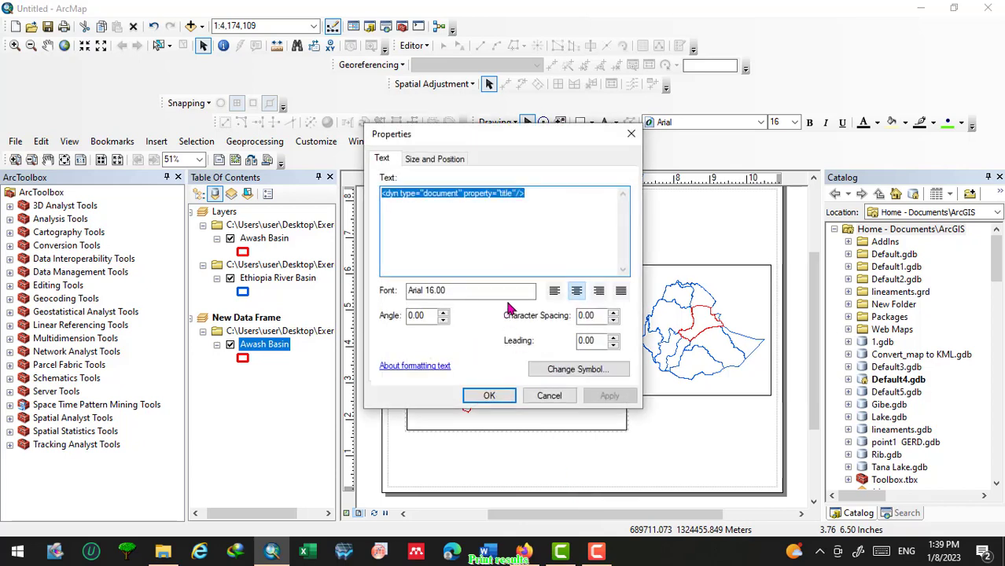
{"action": "type", "text": "Awash"}
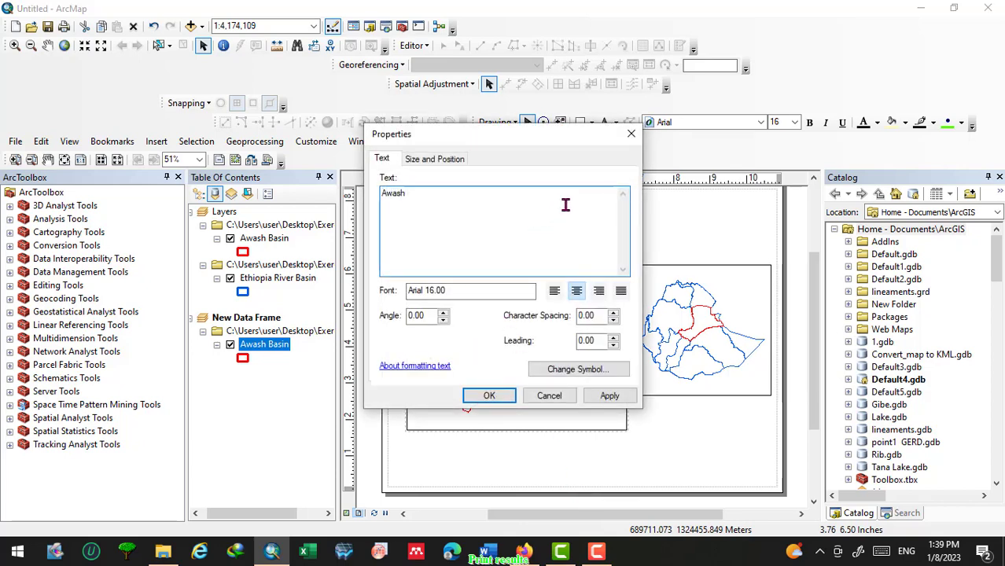
{"action": "key", "text": "BackSpace"}
{"action": "type", "text": "h "}
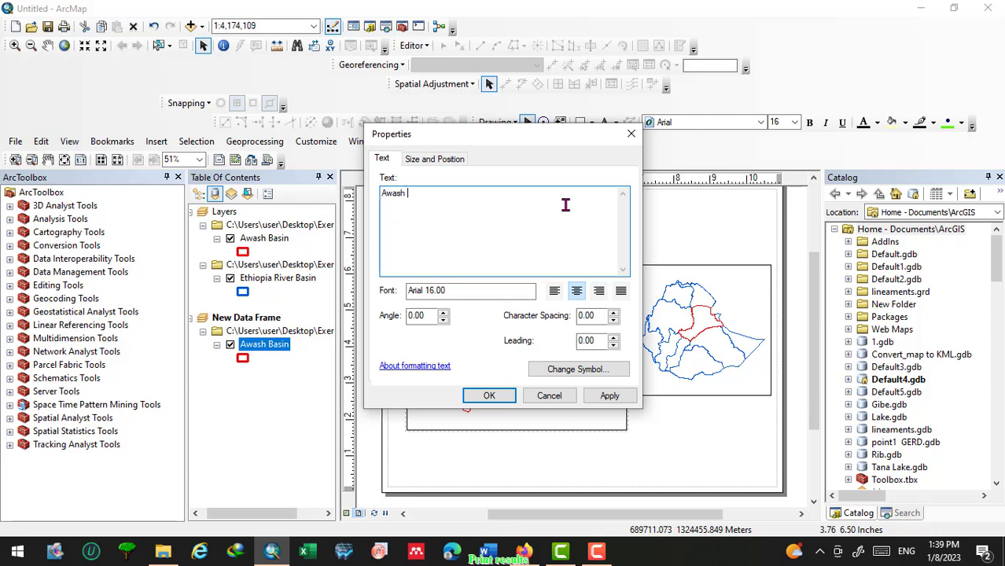
{"action": "type", "text": "Basin"}
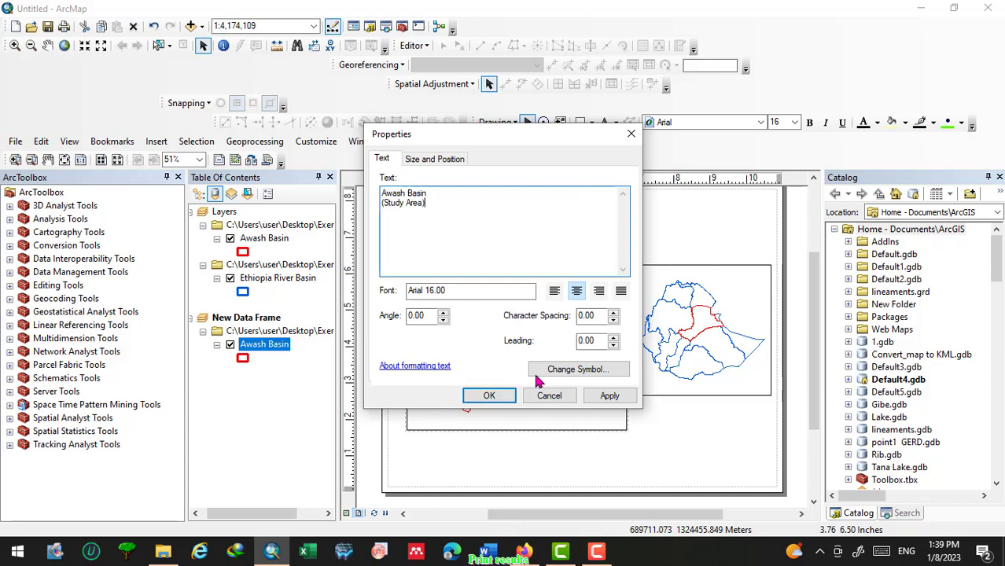
Make the title text bold and apply the changed text properties.
{"action": "left_click", "coordinate": [572, 370]}
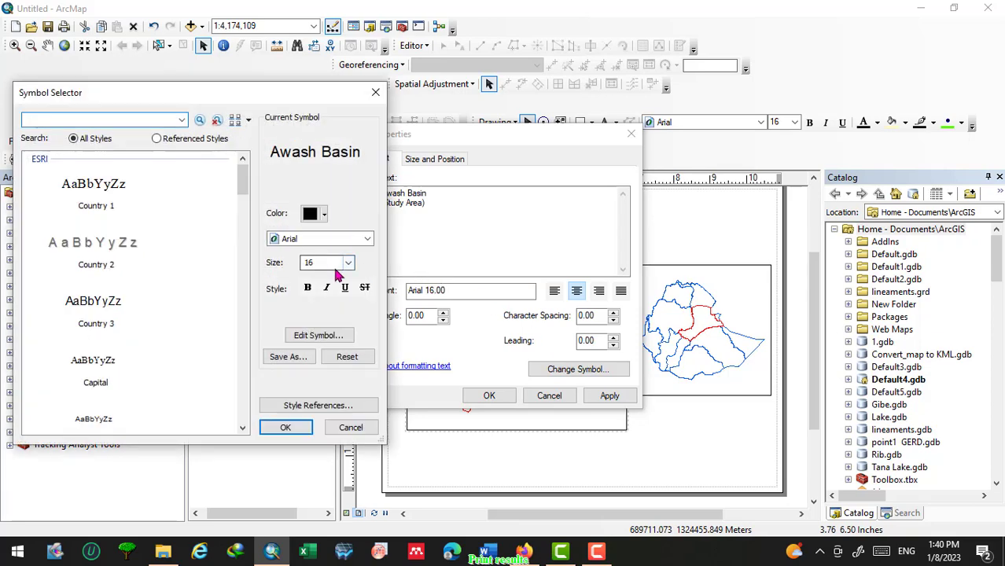
{"action": "left_click", "coordinate": [308, 288]}
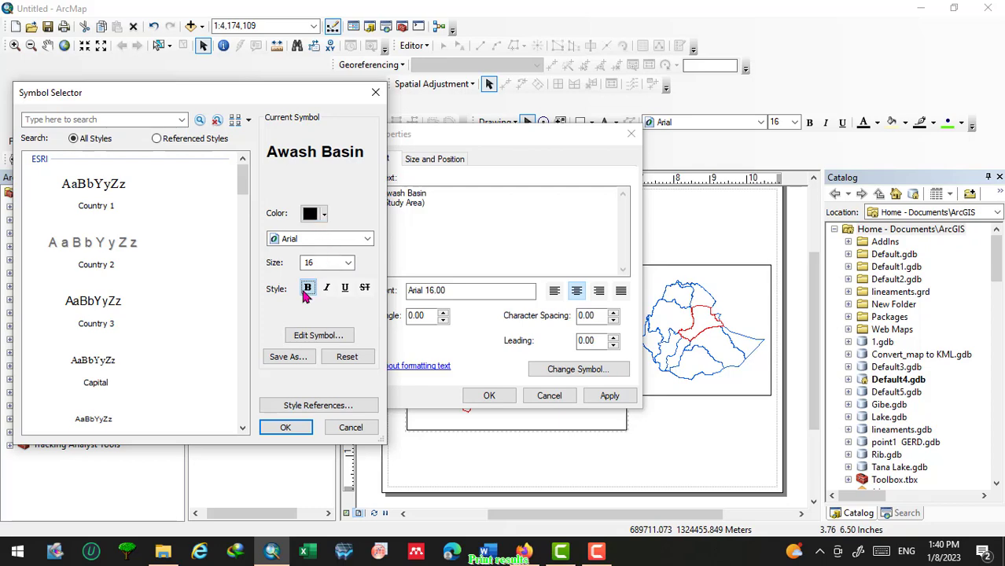
{"action": "left_click", "coordinate": [286, 428]}
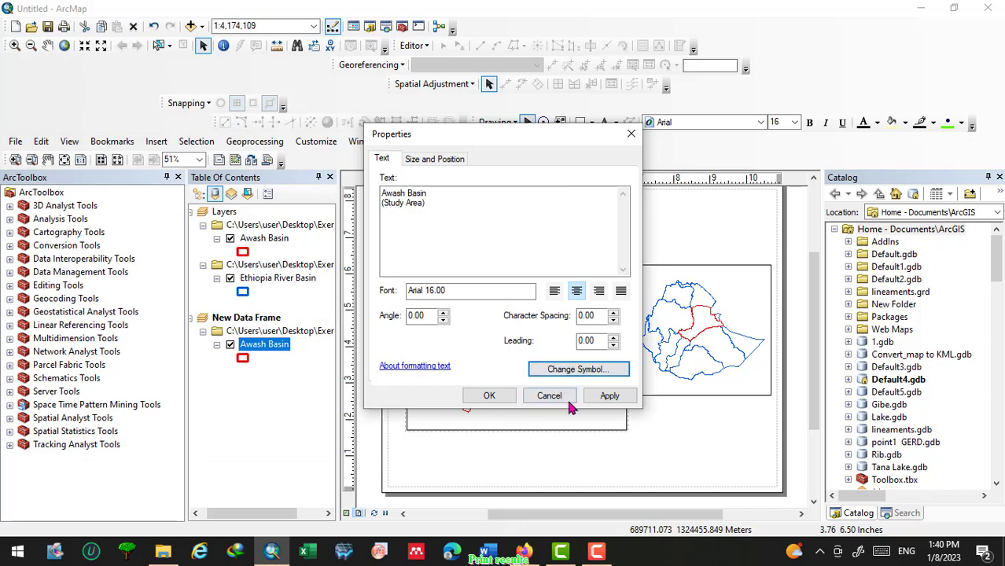
{"action": "left_click", "coordinate": [611, 396]}
{"action": "left_click", "coordinate": [489, 395]}
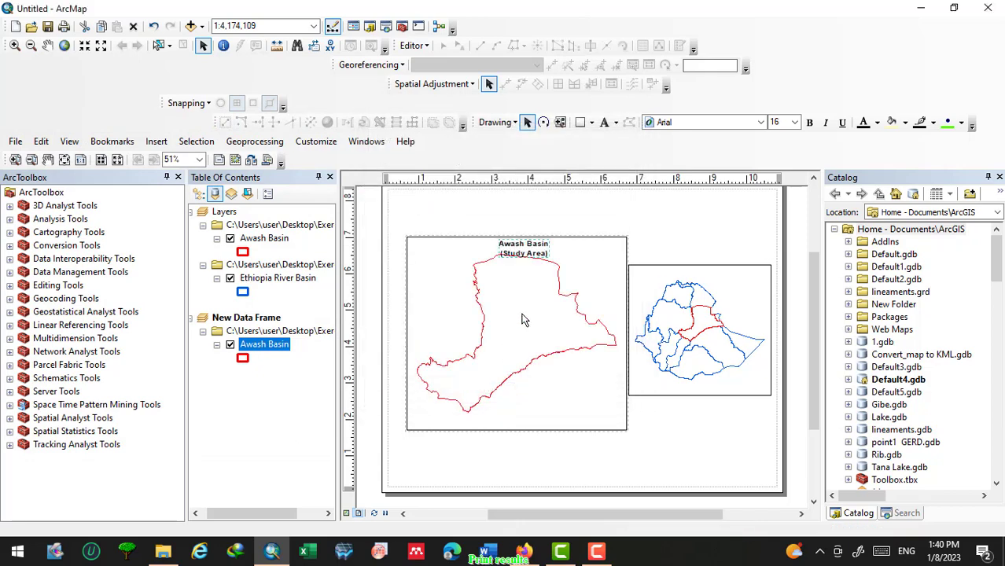
Move the title toward the Awash Basin frame's upper-right corner and extend the frame slightly at its top and bottom edges.
{"action": "left_click_drag", "start_coordinate": [530, 252], "coordinate": [567, 249]}
{"action": "left_click", "coordinate": [507, 330]}
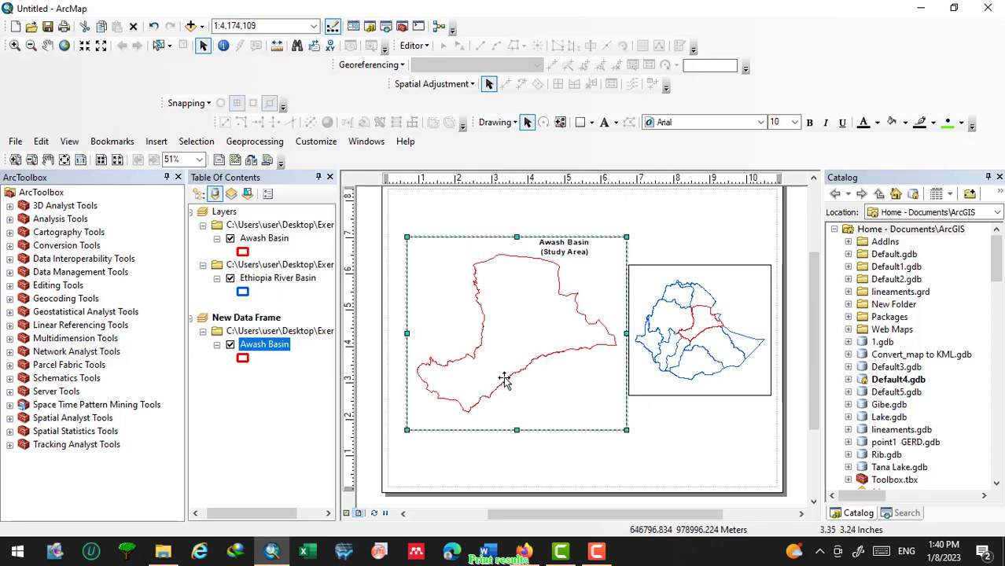
{"action": "left_click_drag", "start_coordinate": [515, 432], "coordinate": [513, 434]}
{"action": "left_click", "coordinate": [560, 250]}
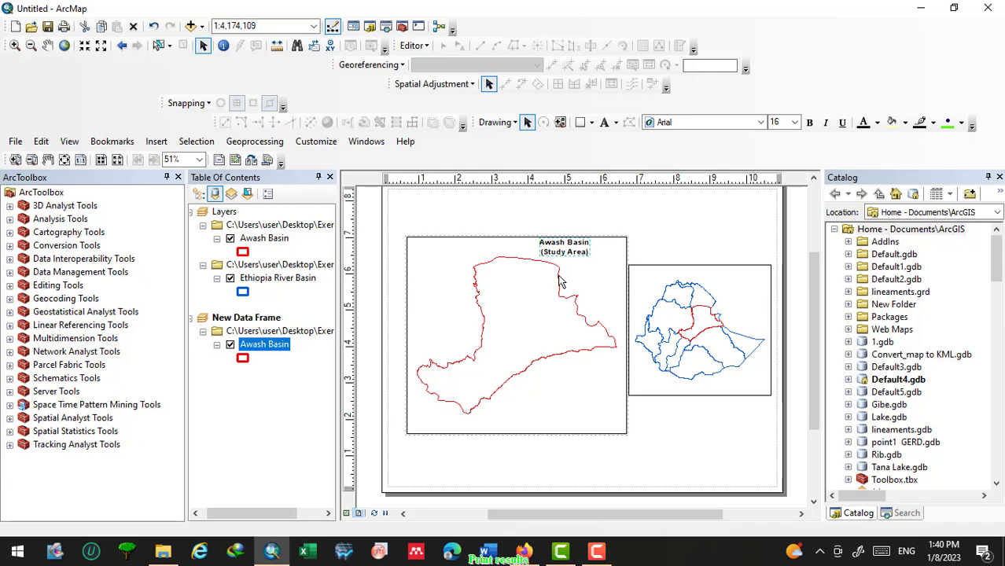
{"action": "left_click", "coordinate": [516, 236]}
{"action": "left_click_drag", "start_coordinate": [515, 236], "coordinate": [516, 231]}
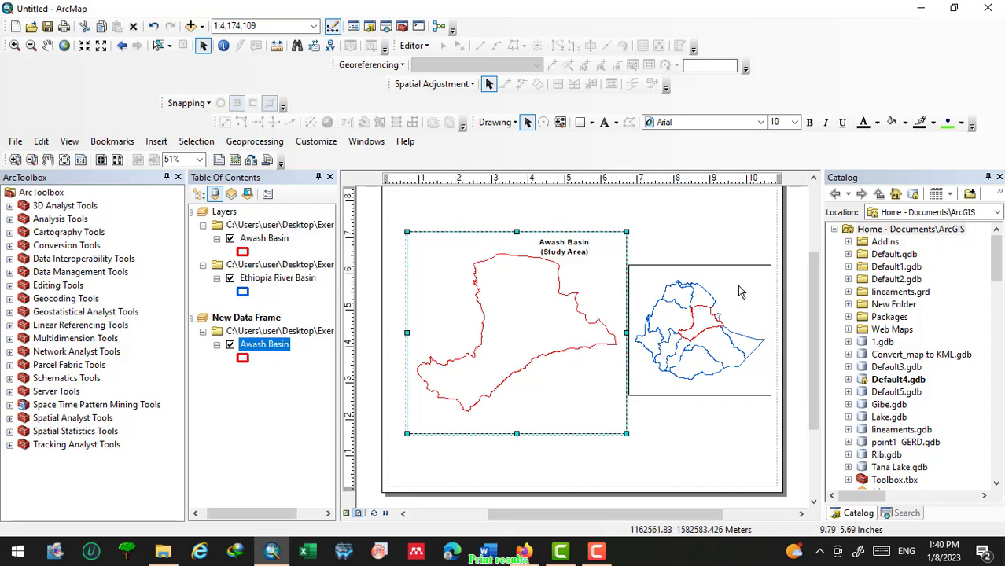
Insert a default legend for the Awash Basin and Ethiopia River Basin layers and place it in the small map frame's lower-left corner.
{"action": "left_click", "coordinate": [722, 307]}
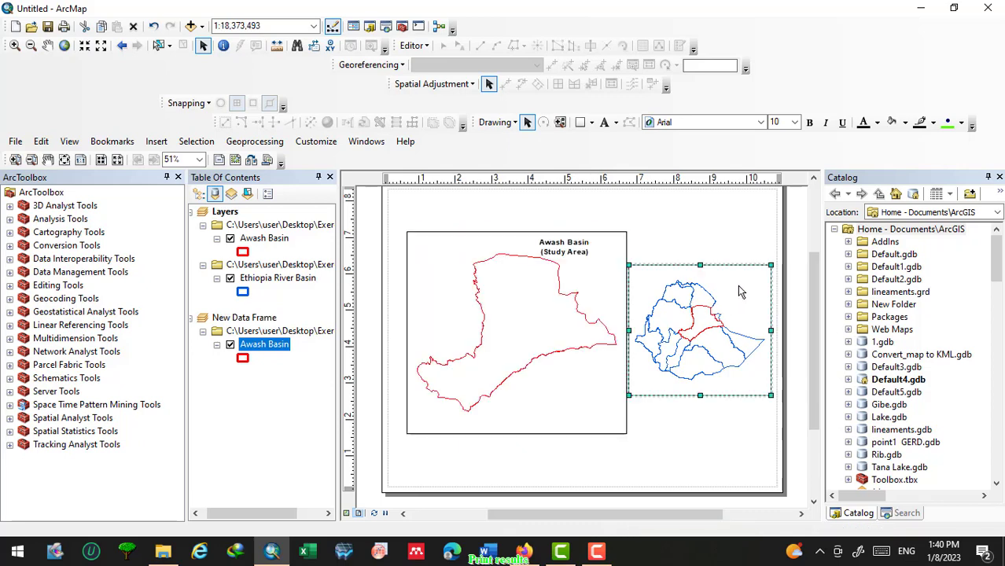
{"action": "left_click", "coordinate": [157, 141]}
{"action": "left_click", "coordinate": [180, 245]}
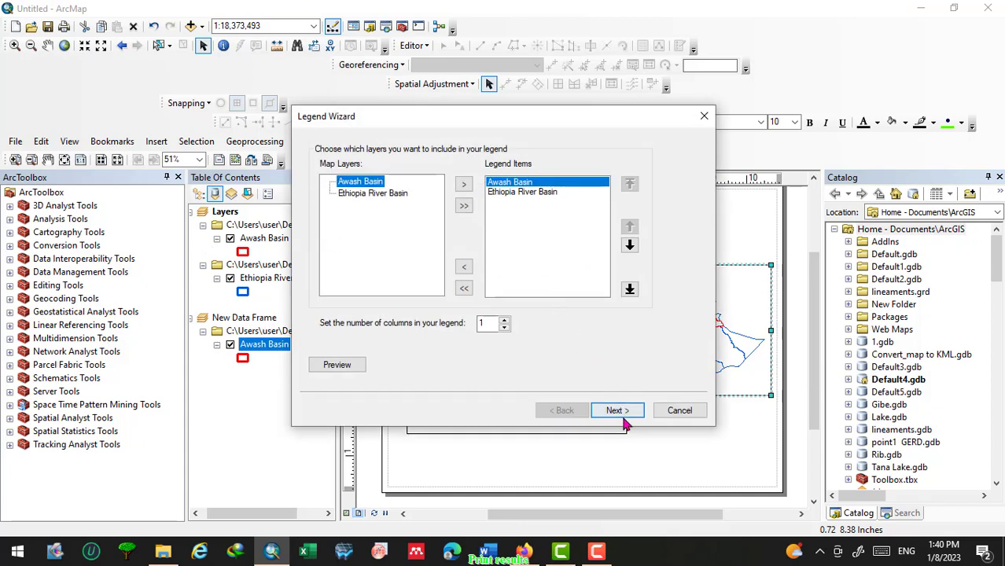
{"action": "left_click", "coordinate": [623, 412]}
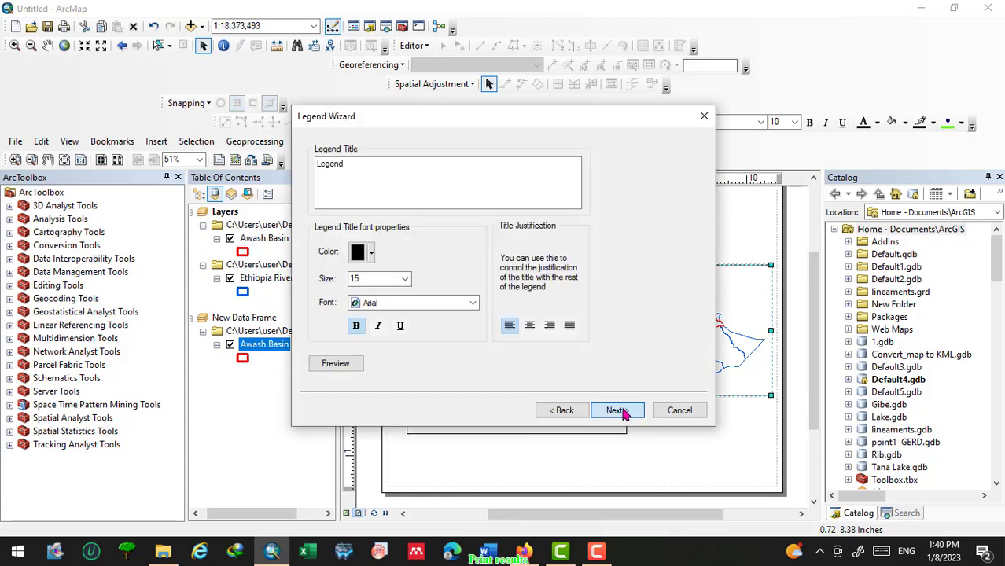
{"action": "left_click", "coordinate": [623, 412]}
{"action": "left_click", "coordinate": [618, 411]}
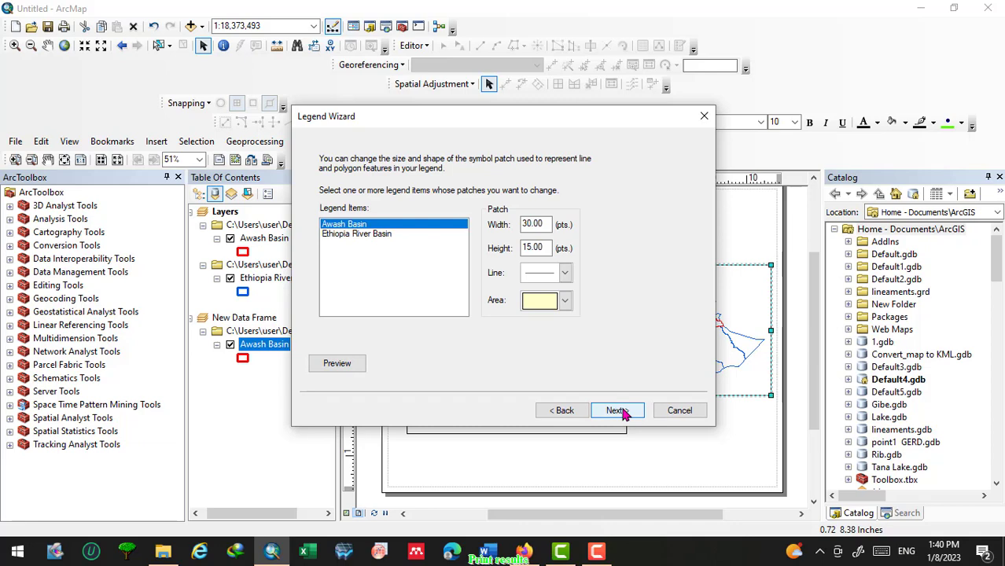
{"action": "left_click", "coordinate": [618, 411]}
{"action": "left_click", "coordinate": [618, 410]}
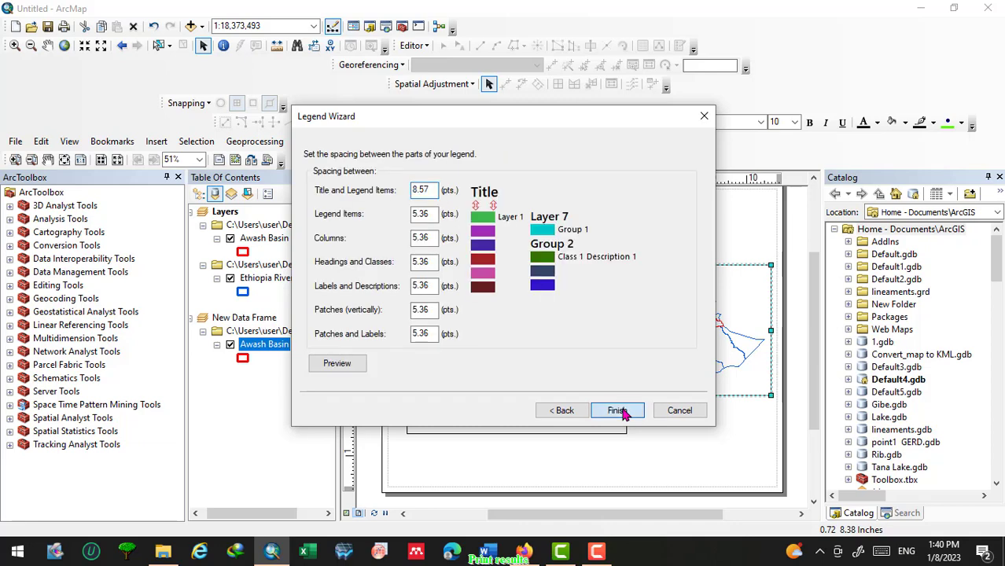
{"action": "left_click_drag", "start_coordinate": [574, 376], "coordinate": [681, 415]}
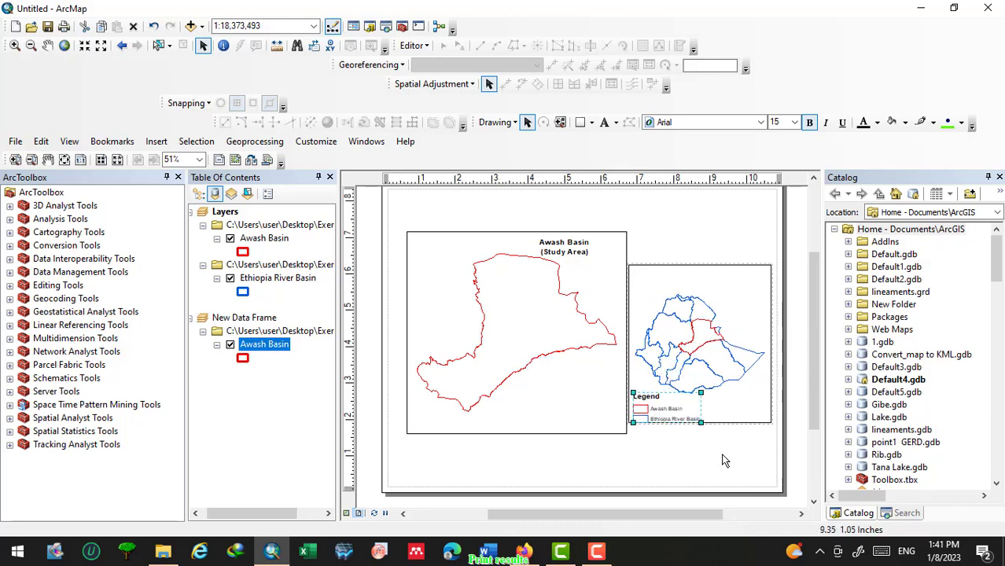
{"action": "left_click", "coordinate": [645, 415]}
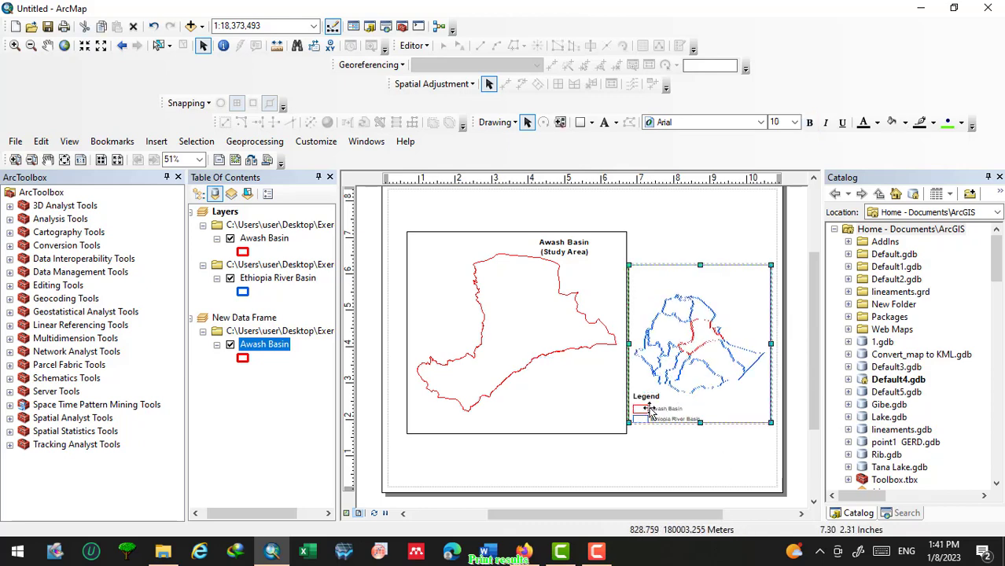
Set the label font size of both items in the small map's legend to 16.
{"action": "left_click", "coordinate": [652, 410]}
{"action": "right_click", "coordinate": [661, 408]}
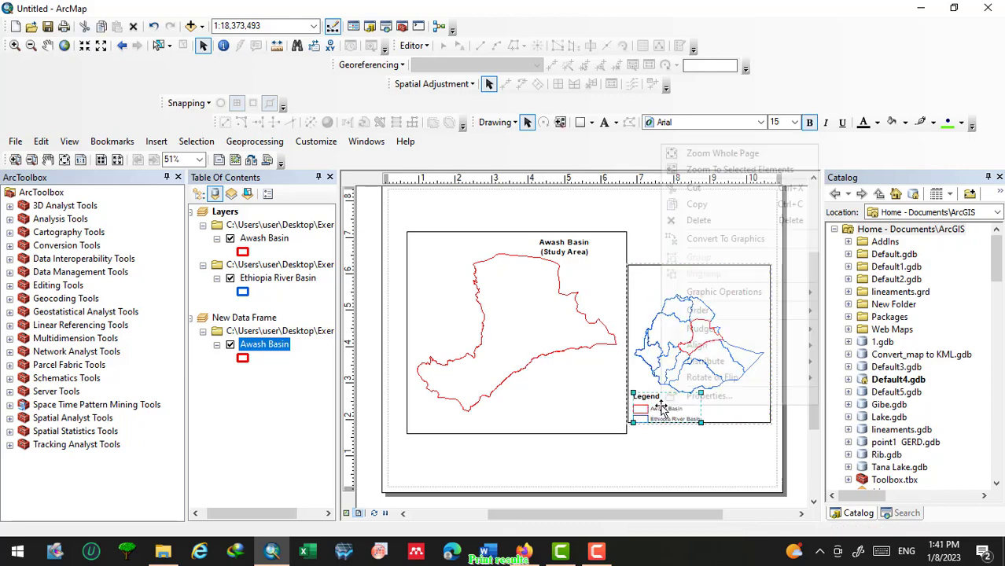
{"action": "left_click", "coordinate": [692, 397]}
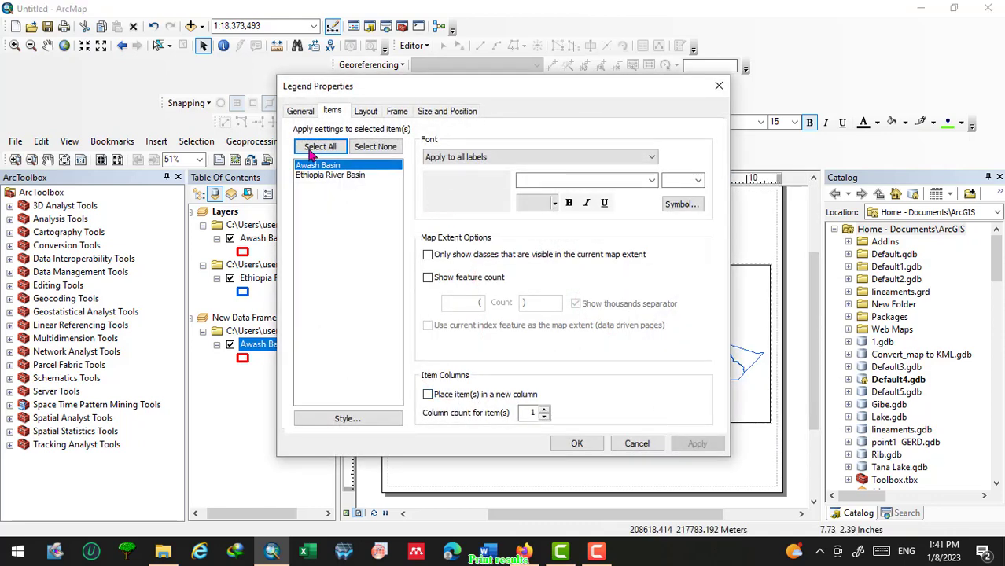
{"action": "left_click", "coordinate": [313, 147]}
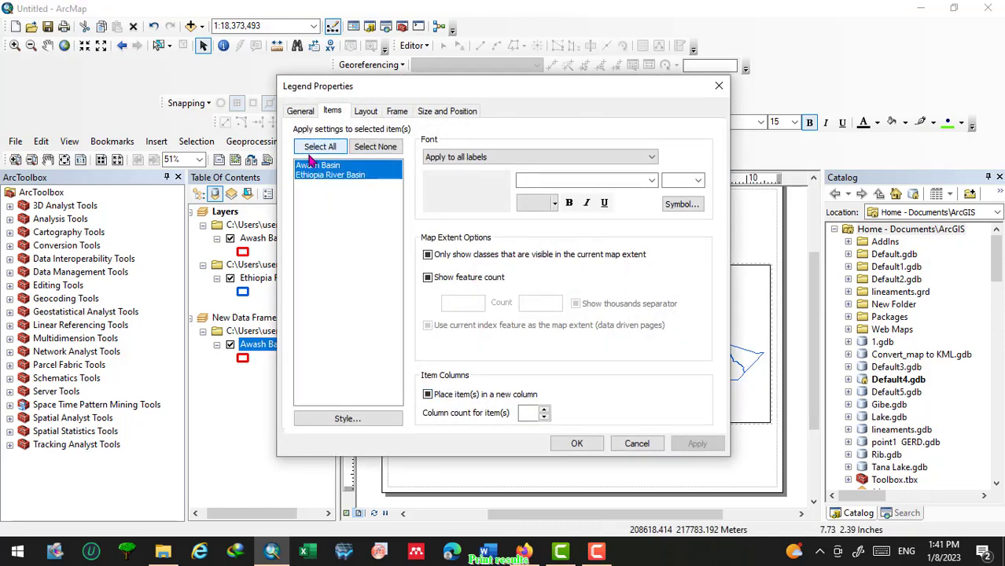
{"action": "left_click", "coordinate": [682, 206]}
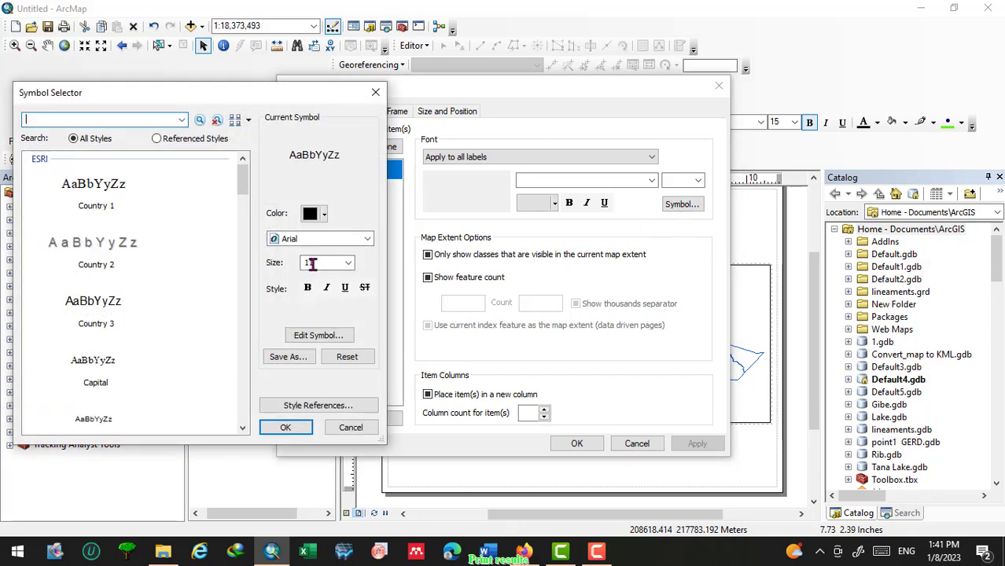
{"action": "left_click", "coordinate": [348, 263]}
{"action": "left_click", "coordinate": [325, 308]}
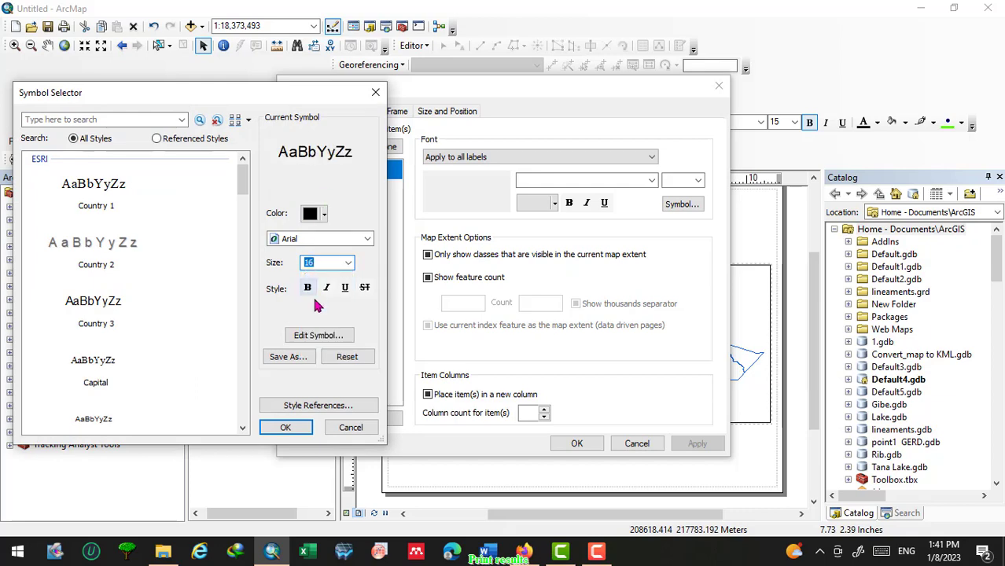
{"action": "left_click", "coordinate": [279, 433]}
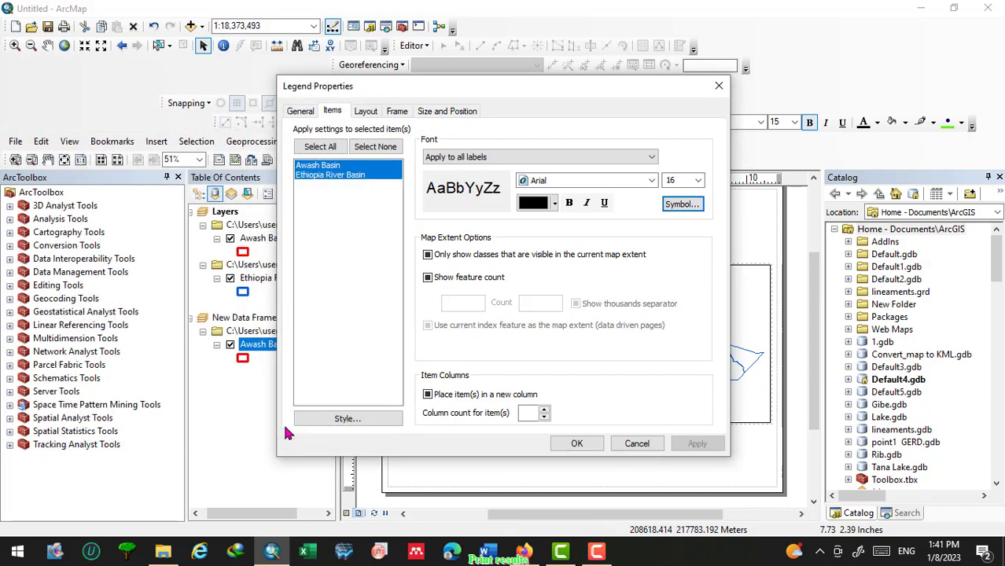
{"action": "left_click", "coordinate": [591, 445]}
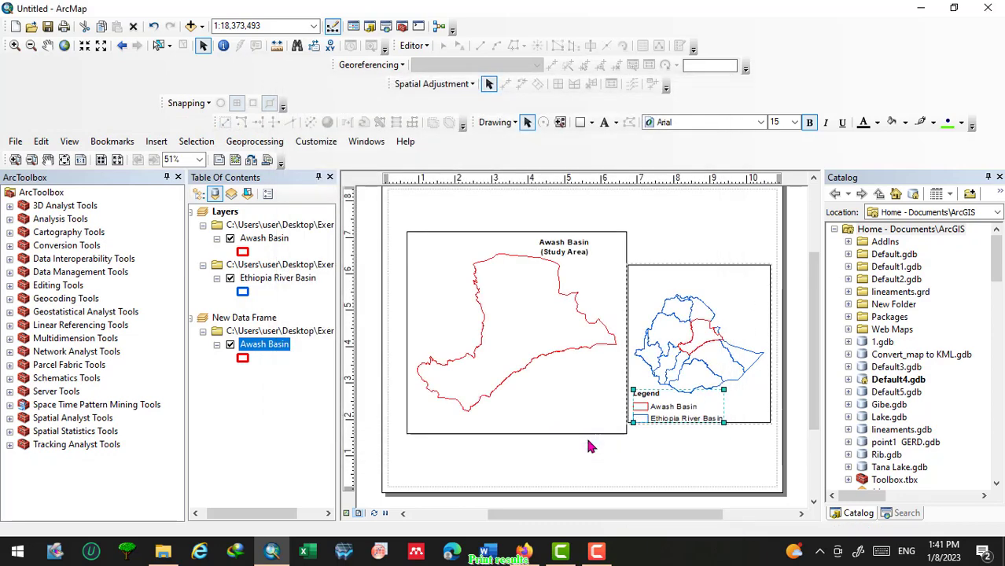
{"action": "left_click", "coordinate": [700, 335]}
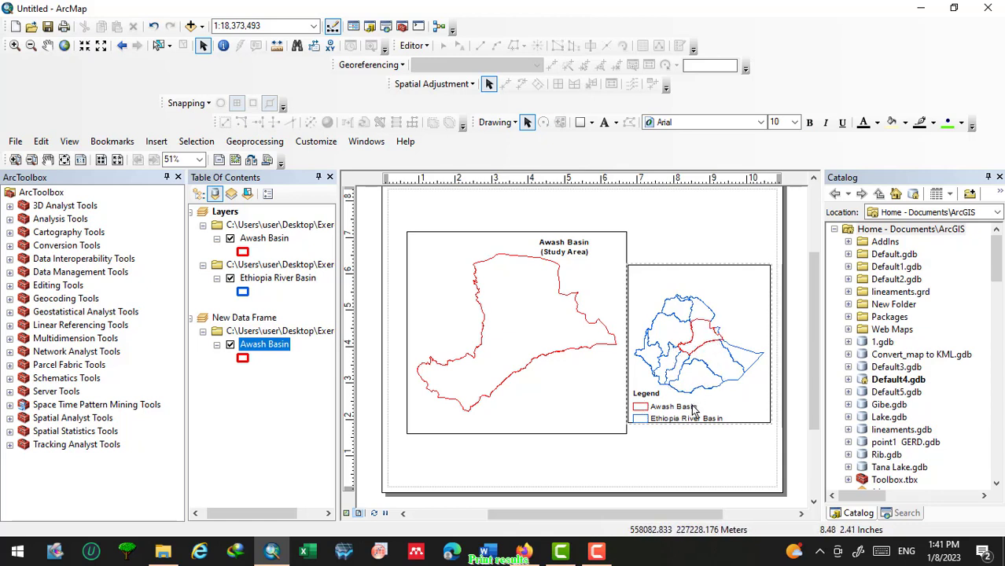
Insert a default legend for the large Awash Basin frame and move it toward the frame's lower-right corner.
{"action": "left_click", "coordinate": [464, 297]}
{"action": "left_click", "coordinate": [156, 141]}
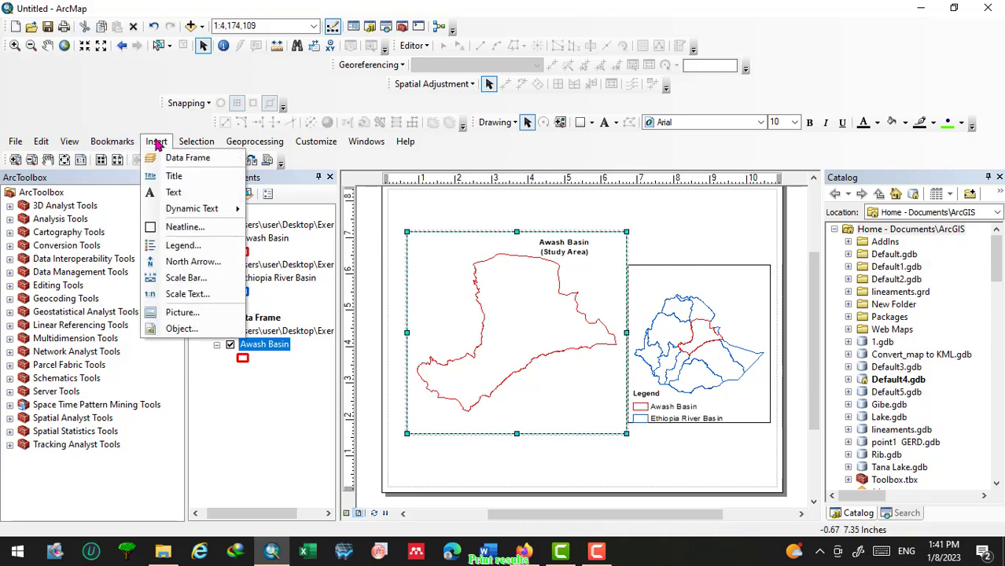
{"action": "left_click", "coordinate": [194, 248]}
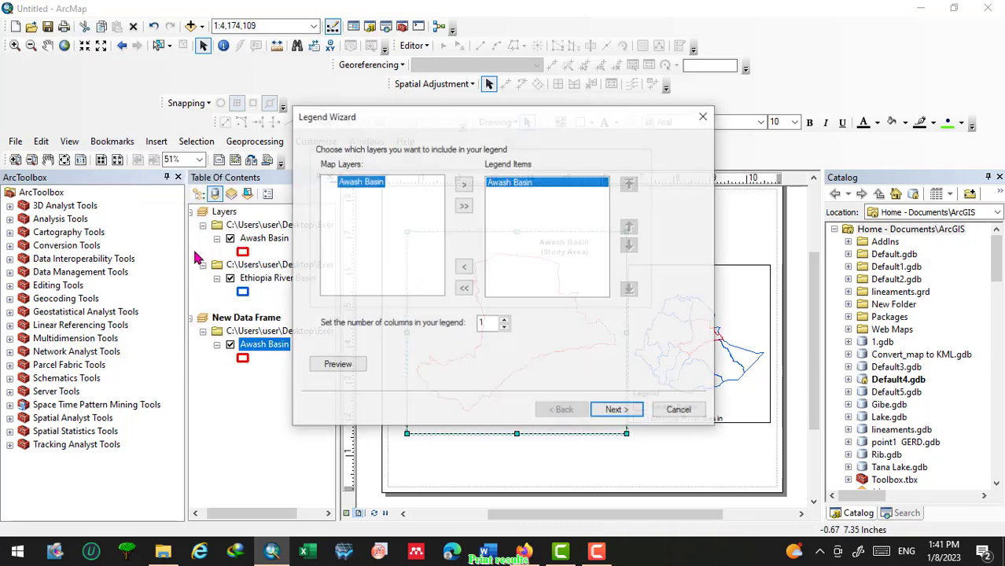
{"action": "left_click", "coordinate": [623, 415]}
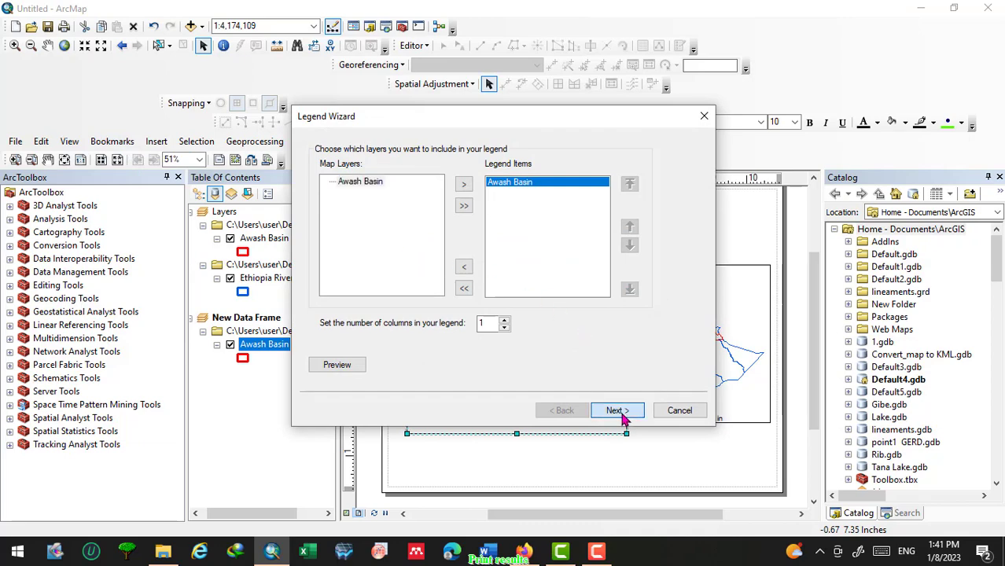
{"action": "left_click", "coordinate": [621, 414]}
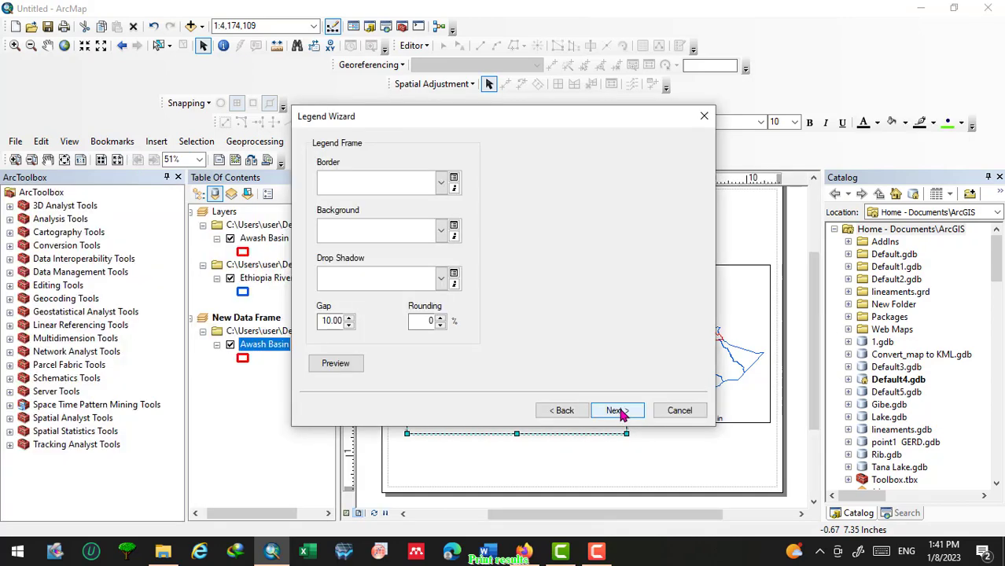
{"action": "left_click", "coordinate": [617, 410]}
{"action": "left_click", "coordinate": [615, 410]}
{"action": "left_click", "coordinate": [617, 410]}
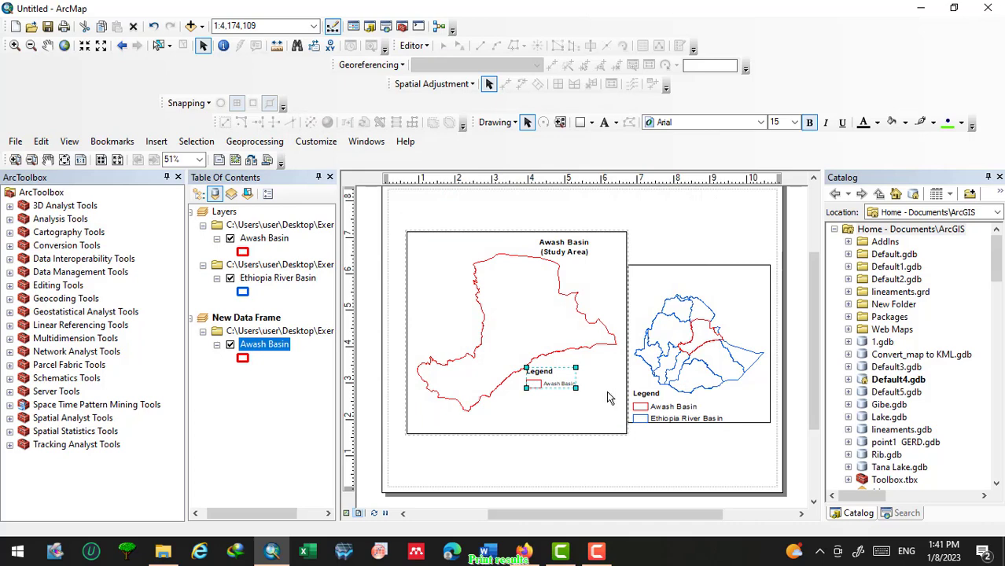
{"action": "left_click_drag", "start_coordinate": [552, 374], "coordinate": [577, 388]}
Set the label font size of the Awash Basin item in the large map's legend to 16.
{"action": "right_click", "coordinate": [581, 389]}
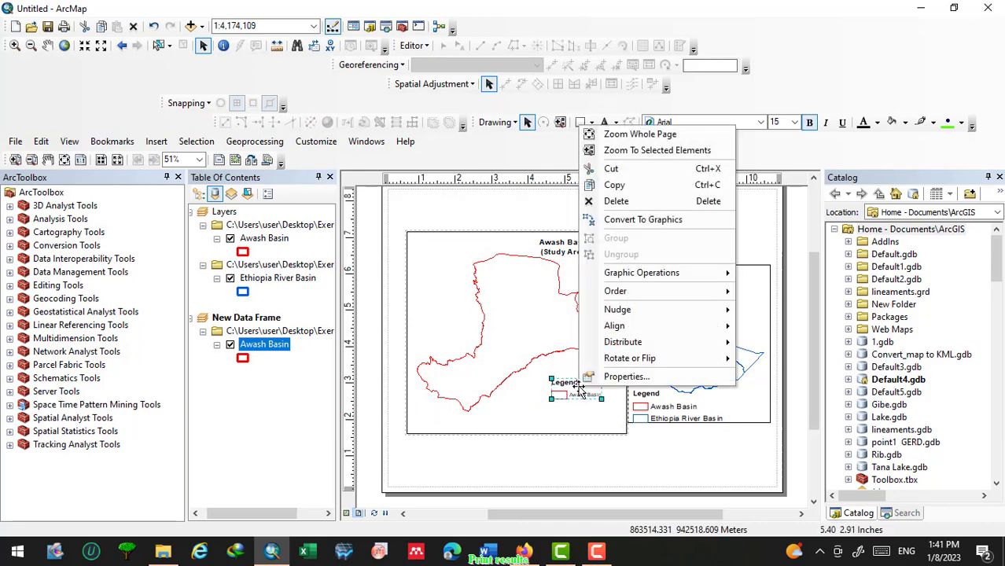
{"action": "left_click", "coordinate": [621, 379]}
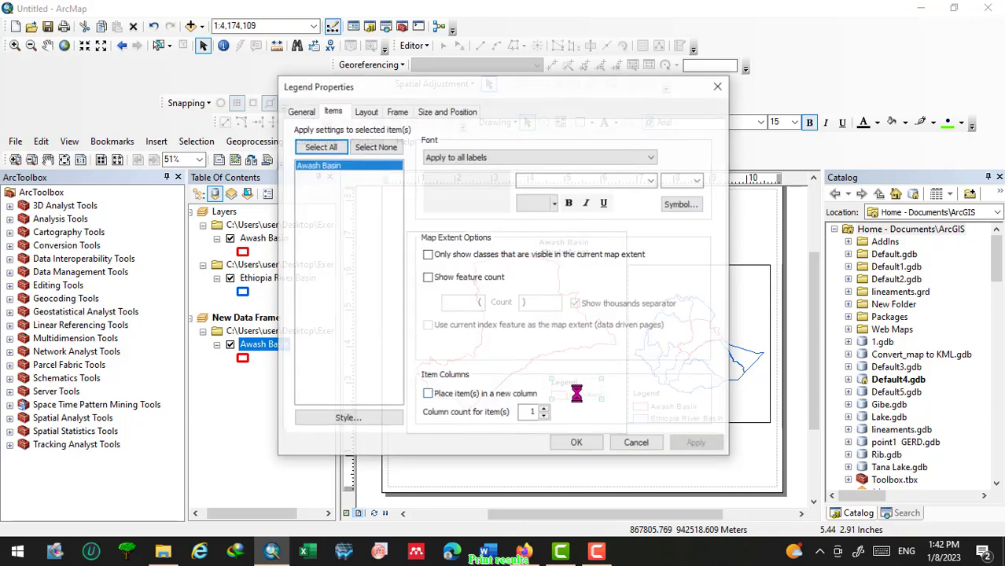
{"action": "left_click", "coordinate": [687, 207]}
{"action": "left_click", "coordinate": [347, 262]}
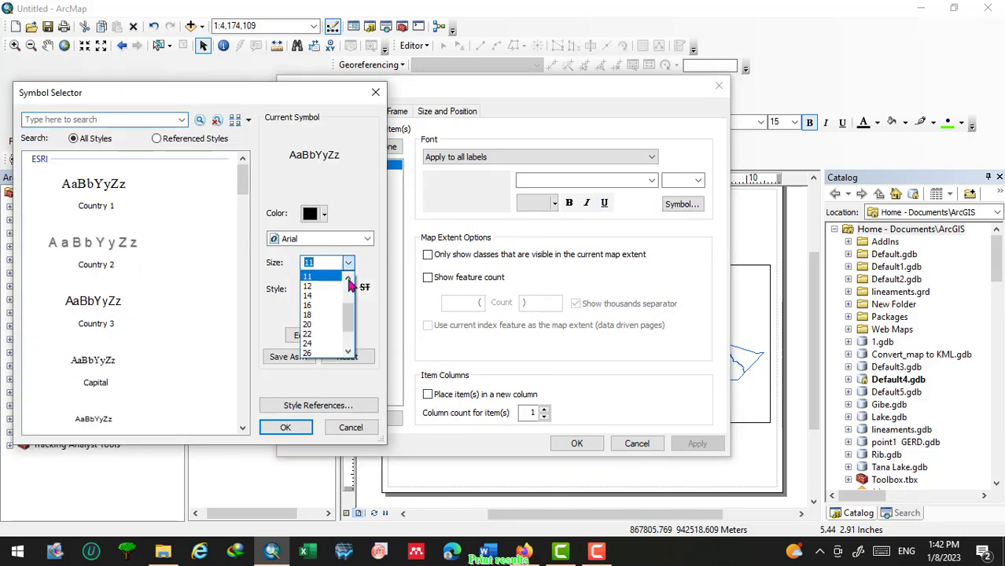
{"action": "left_click", "coordinate": [311, 306]}
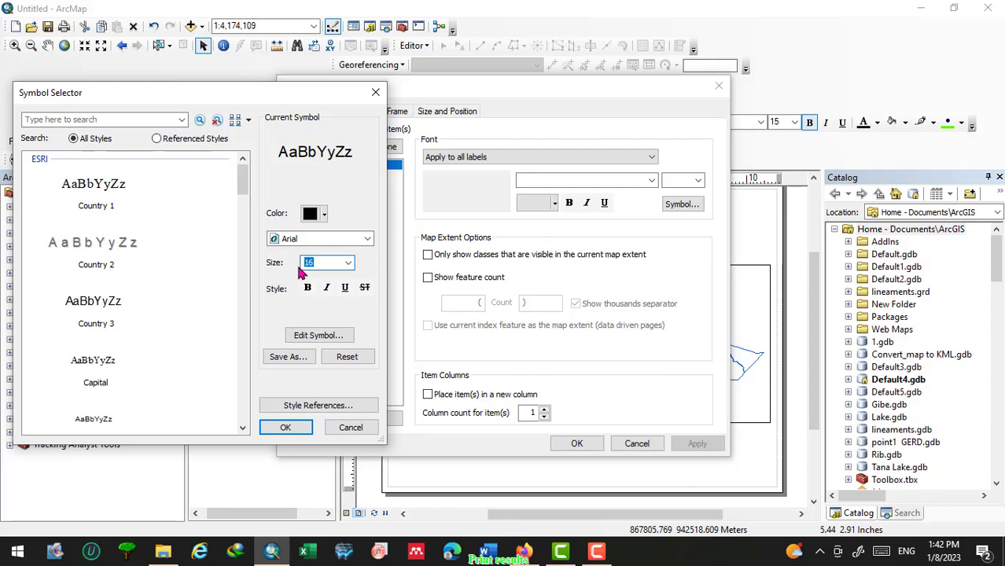
{"action": "left_click", "coordinate": [286, 427]}
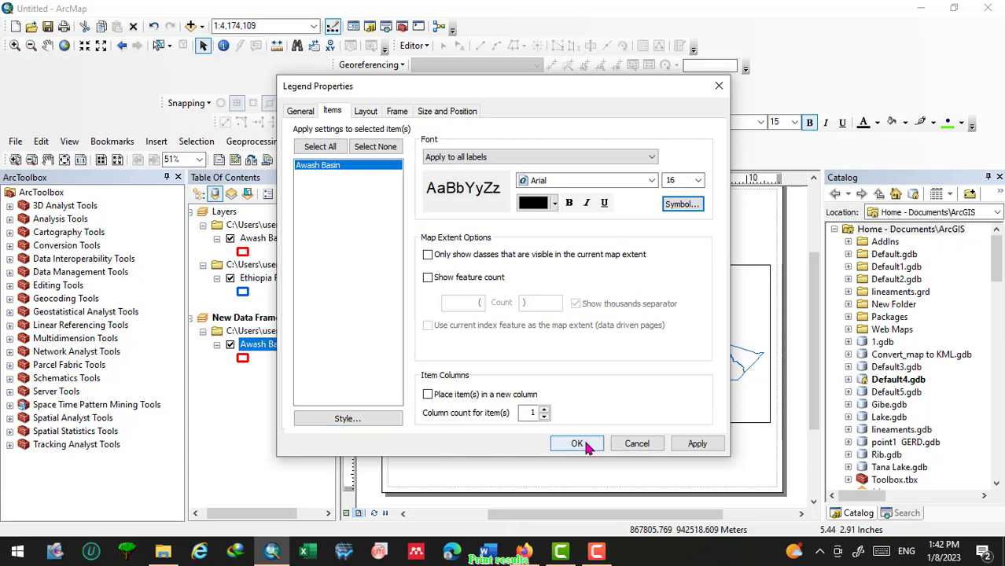
{"action": "left_click", "coordinate": [577, 444]}
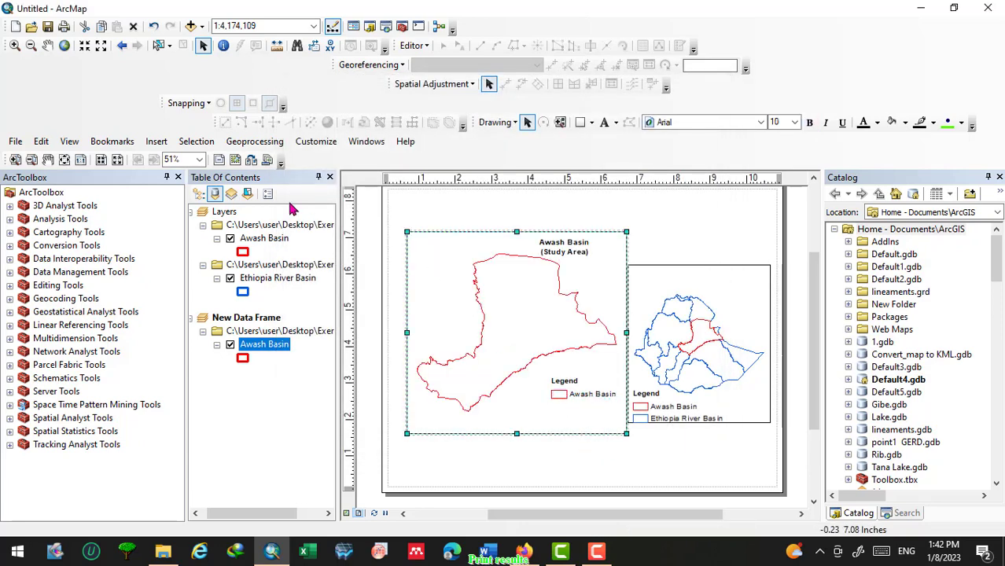
Insert an ESRI North 3 north arrow of size 100 and place it in the large Awash Basin frame's upper-right corner.
{"action": "left_click", "coordinate": [157, 142]}
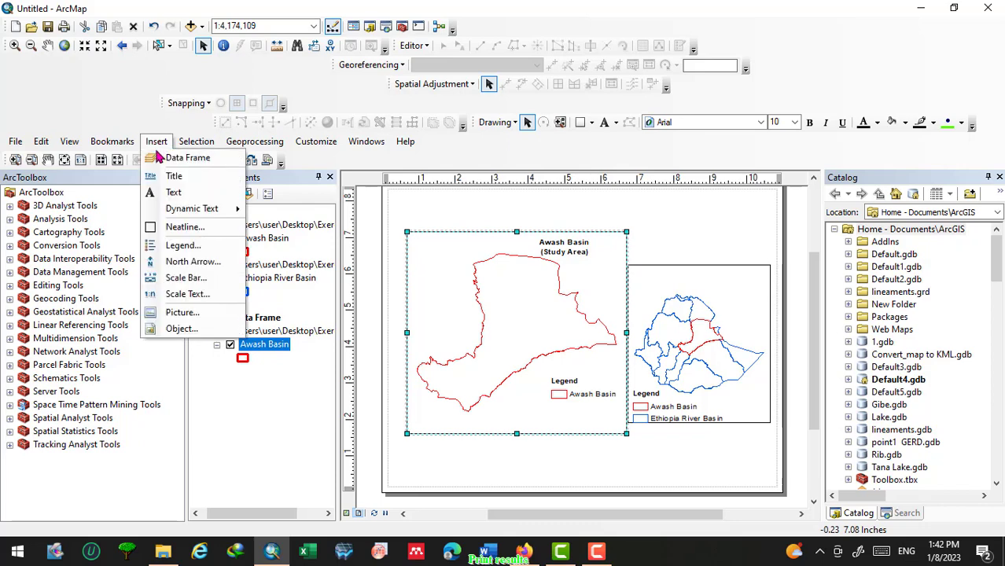
{"action": "left_click", "coordinate": [191, 262]}
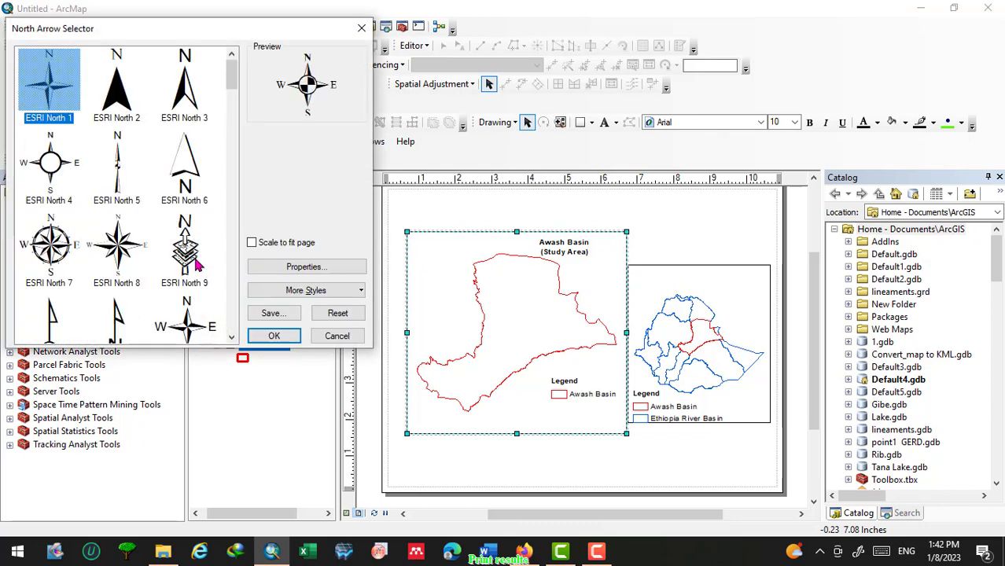
{"action": "left_click", "coordinate": [186, 93]}
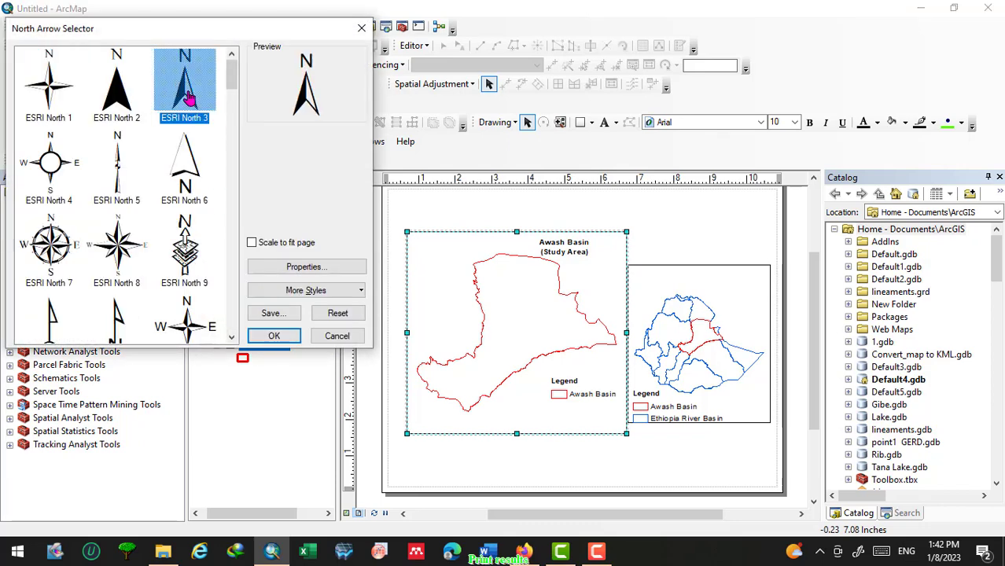
{"action": "left_click", "coordinate": [312, 272]}
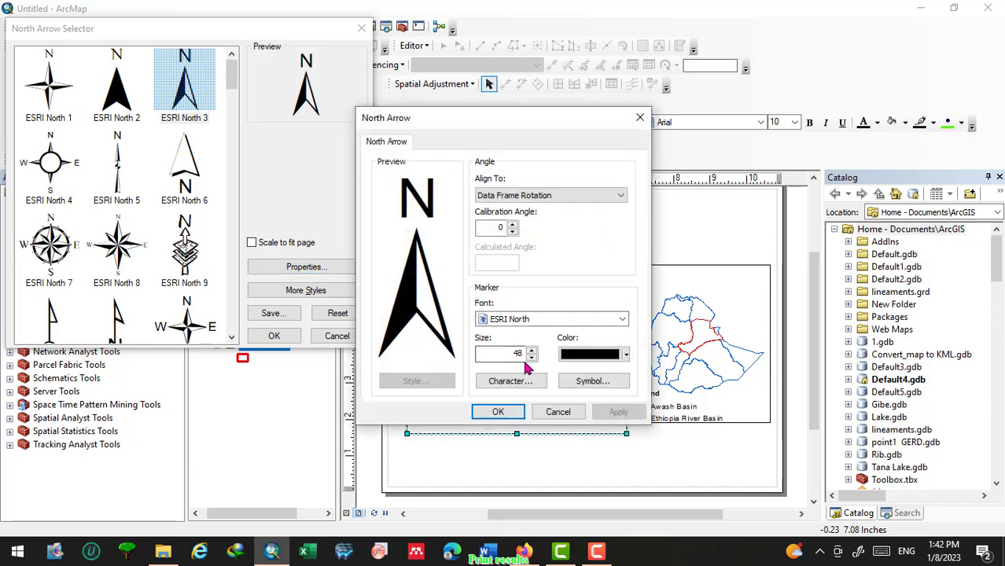
{"action": "double_click", "coordinate": [518, 354]}
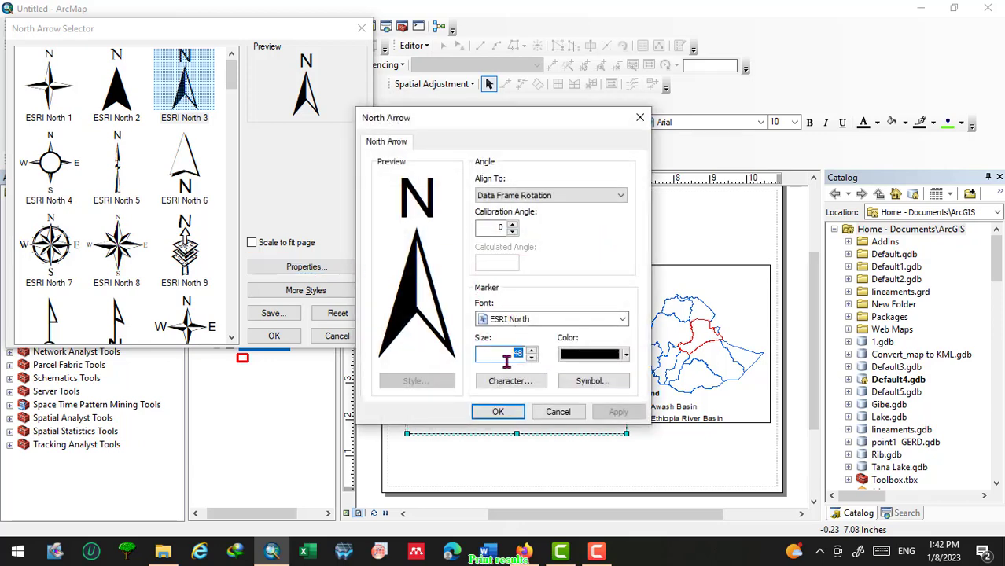
{"action": "type", "text": "100"}
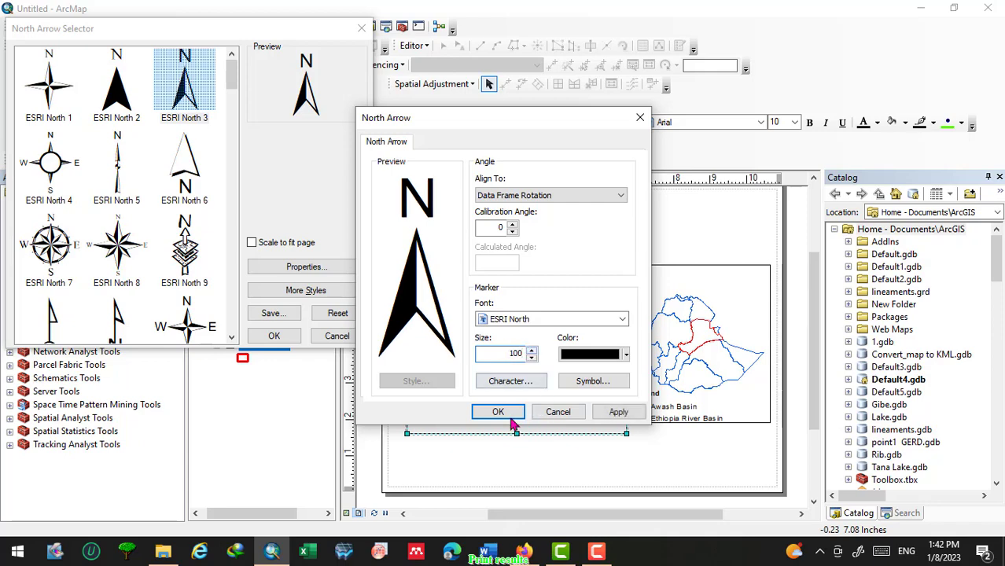
{"action": "left_click", "coordinate": [504, 414]}
{"action": "left_click", "coordinate": [273, 336]}
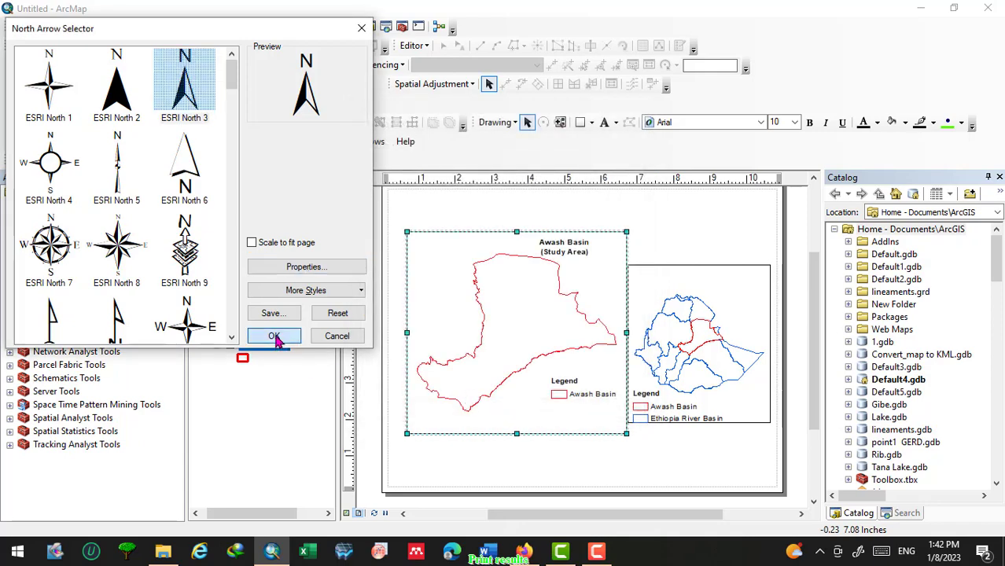
{"action": "left_click_drag", "start_coordinate": [535, 375], "coordinate": [614, 265]}
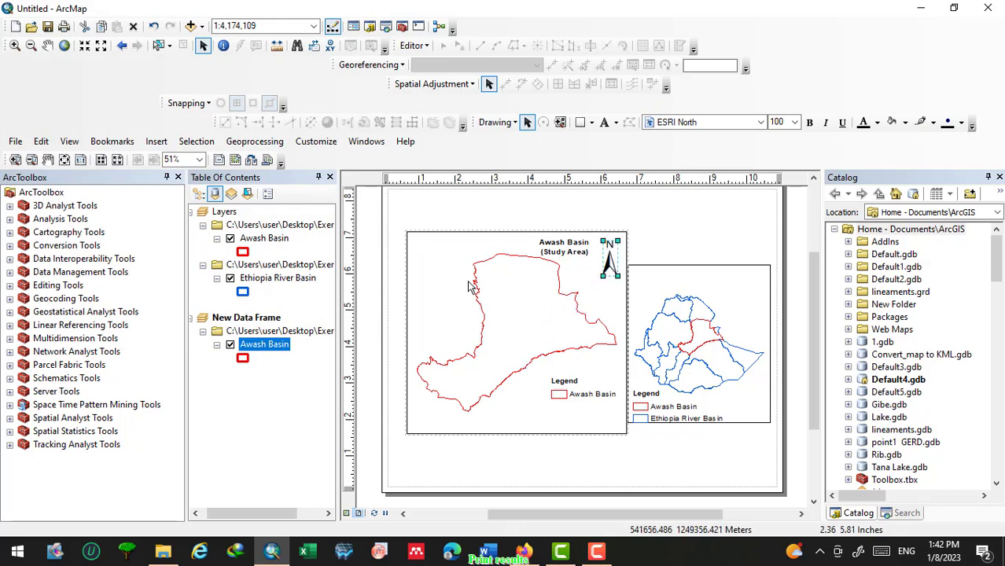
Start an Alternating Scale Bar 1 for the large Awash Basin frame, with Kilometers as division units and Km as its label.
{"action": "left_click", "coordinate": [410, 251]}
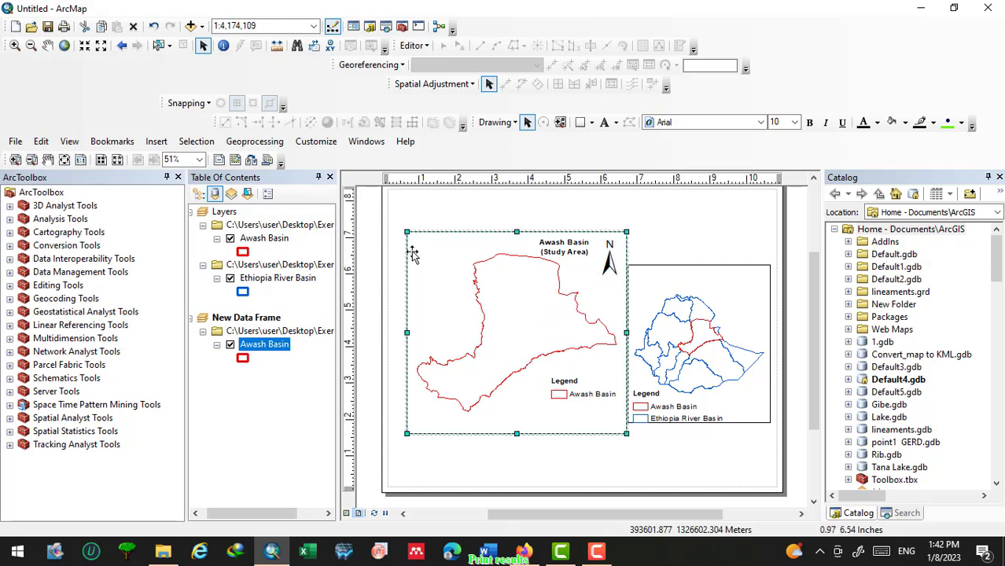
{"action": "left_click", "coordinate": [156, 141]}
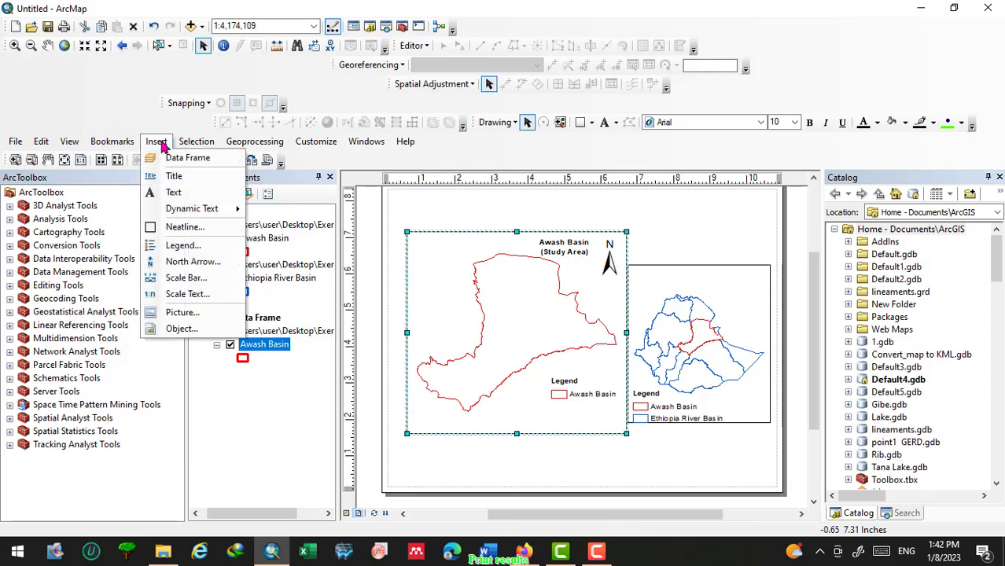
{"action": "left_click", "coordinate": [190, 288]}
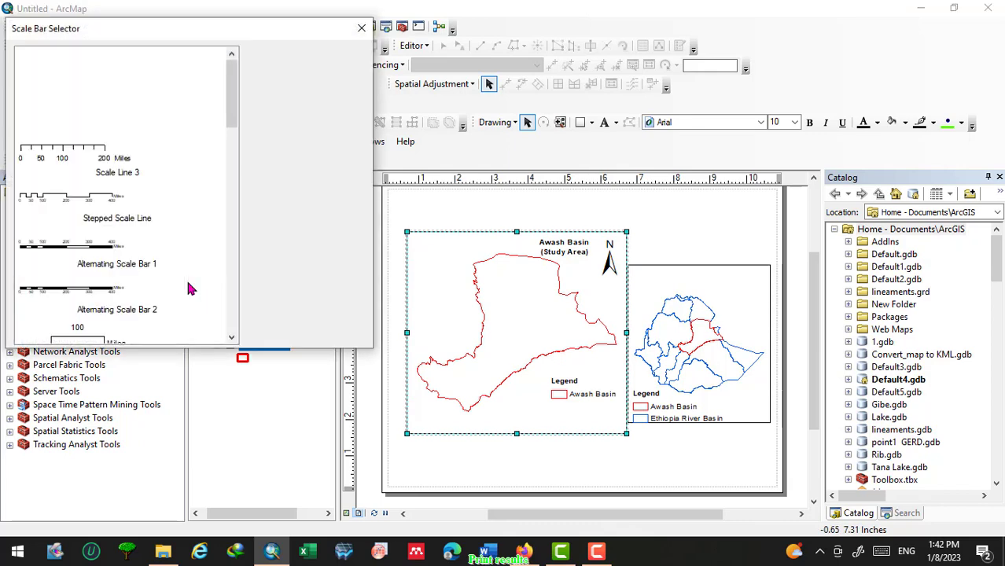
{"action": "left_click", "coordinate": [91, 256]}
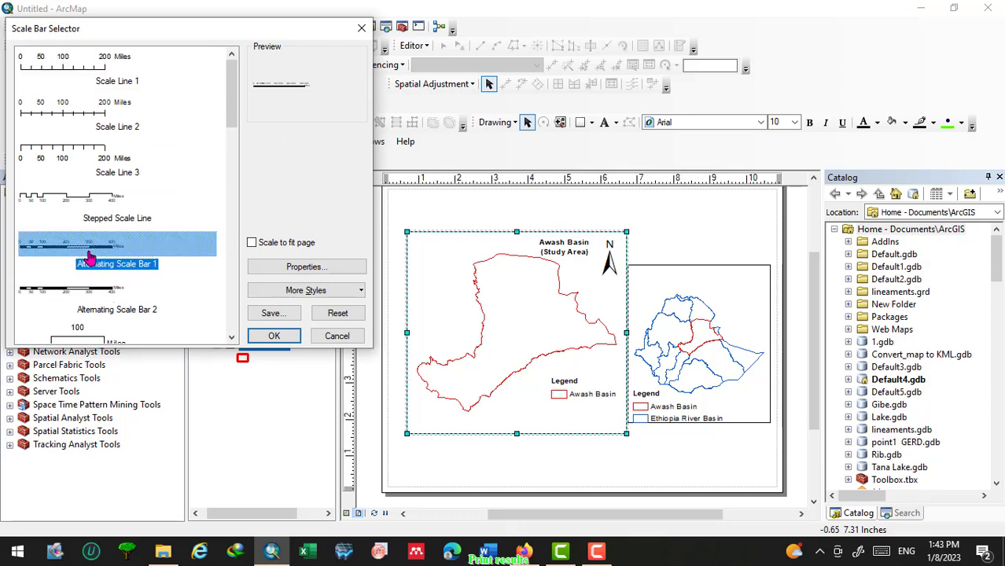
{"action": "left_click", "coordinate": [299, 268]}
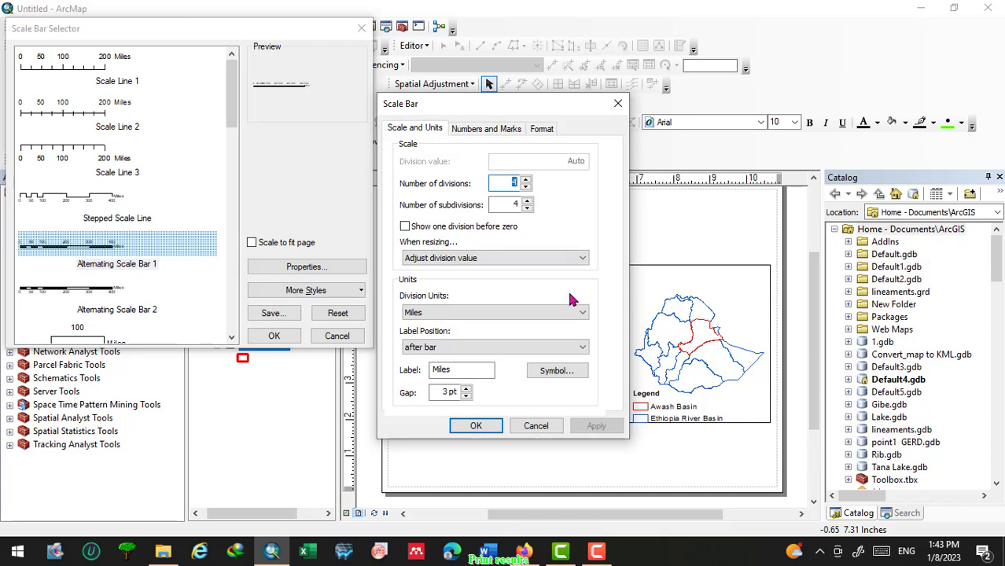
{"action": "left_click", "coordinate": [485, 315]}
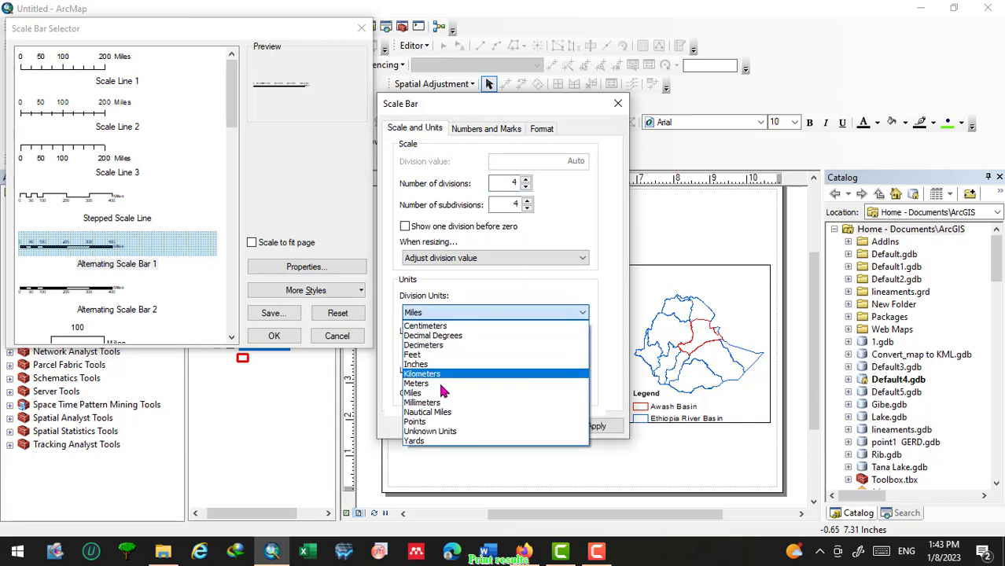
{"action": "left_click", "coordinate": [423, 374]}
{"action": "left_click_drag", "start_coordinate": [470, 370], "coordinate": [434, 385]}
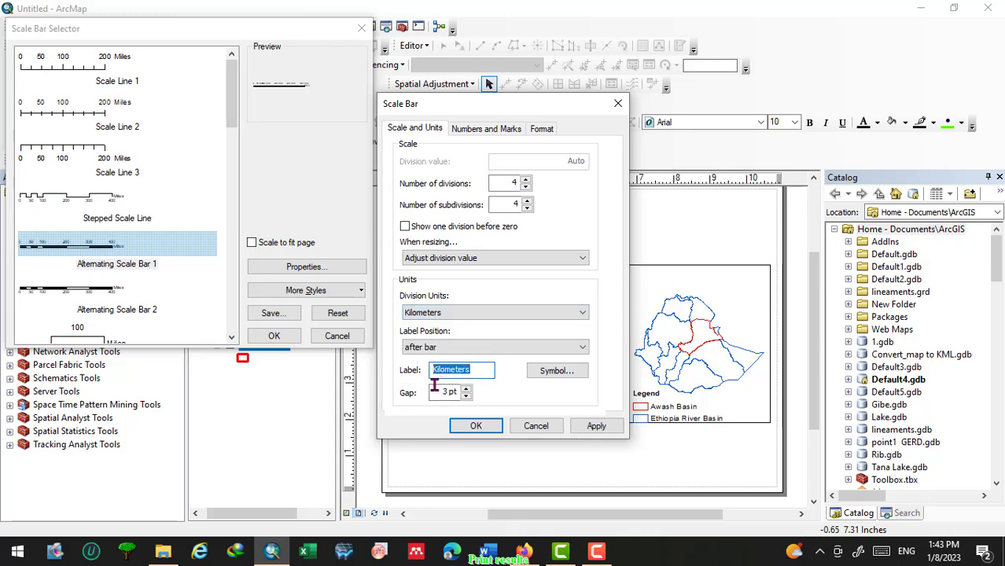
{"action": "key", "text": "BackSpace"}
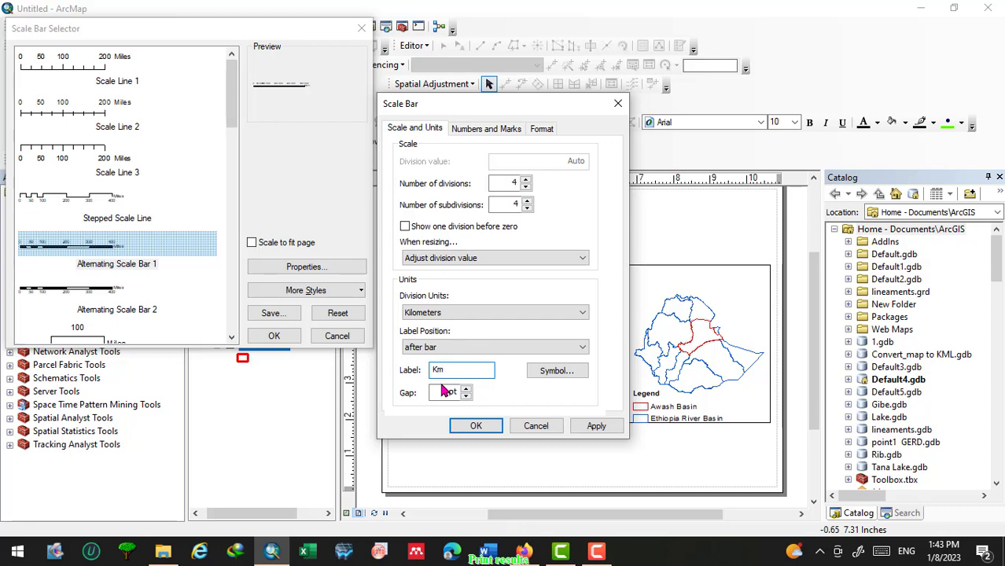
Set the scale bar's unit label font size to 16 and place the bar inside the large frame along its lower edge.
{"action": "left_click", "coordinate": [535, 375]}
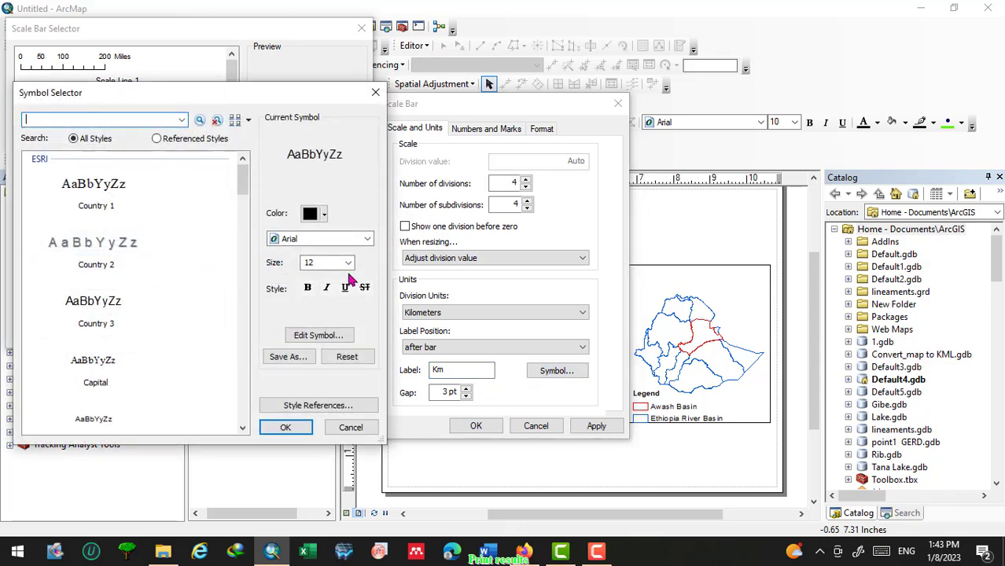
{"action": "left_click", "coordinate": [347, 263]}
{"action": "left_click", "coordinate": [320, 303]}
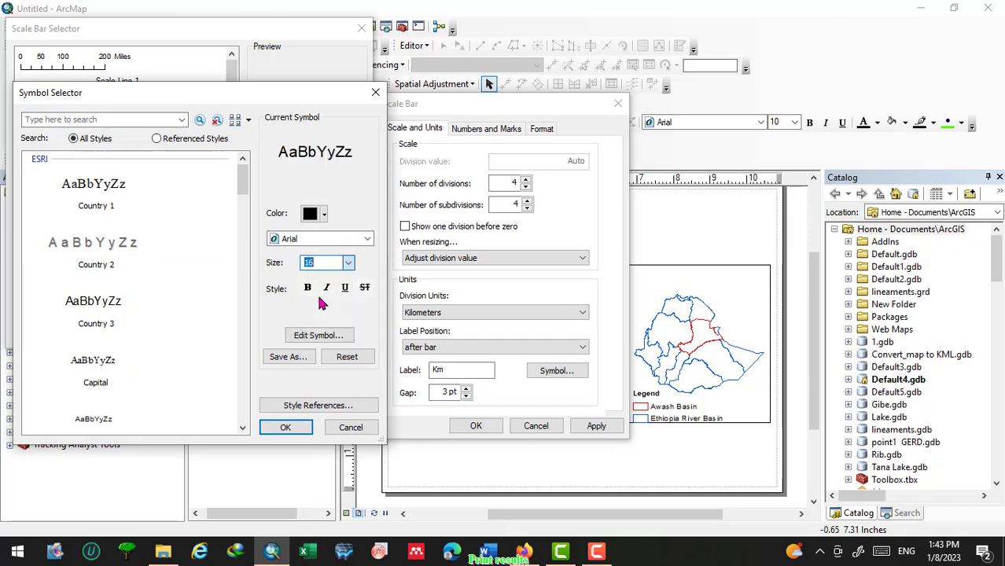
{"action": "left_click", "coordinate": [288, 427]}
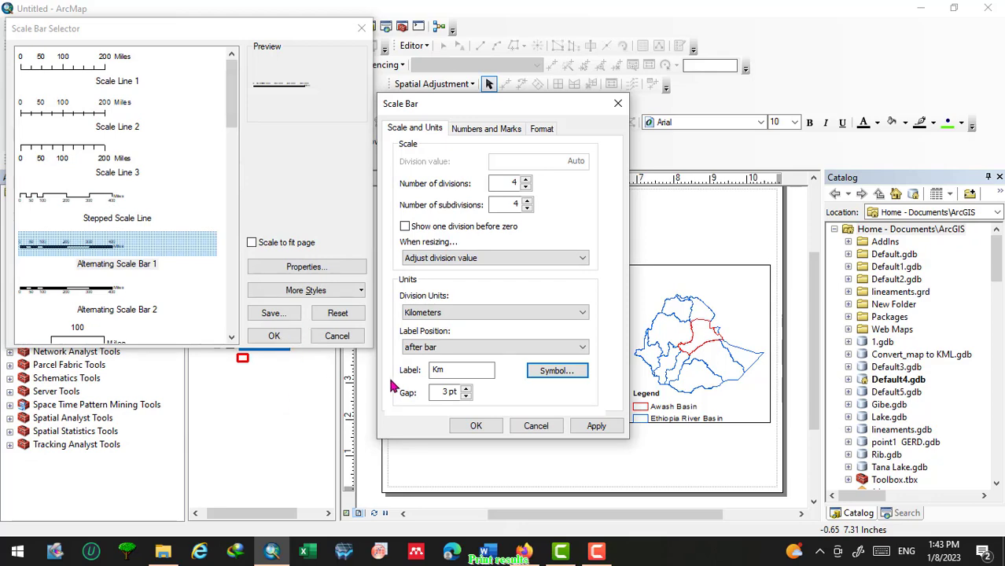
{"action": "left_click", "coordinate": [596, 425]}
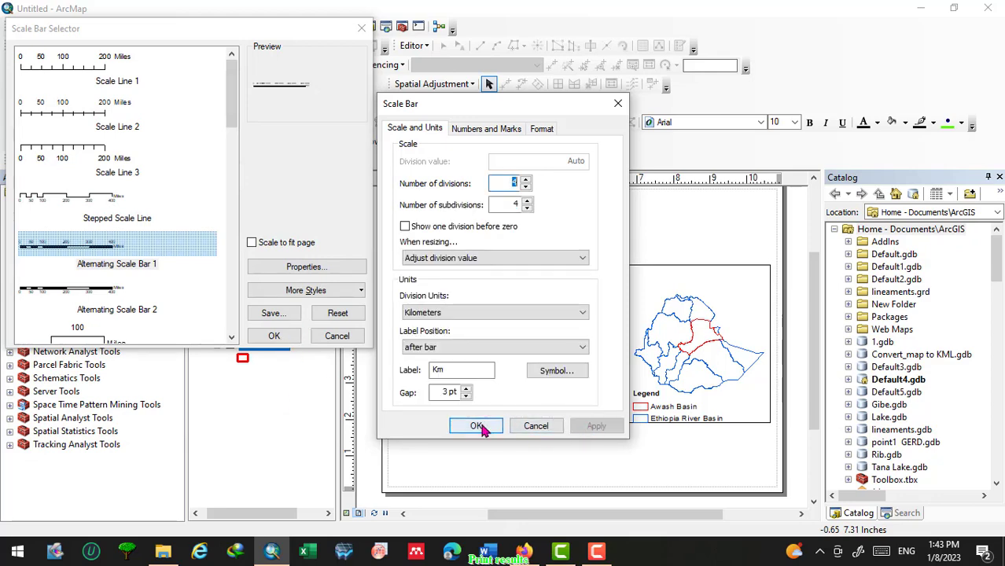
{"action": "left_click", "coordinate": [477, 425]}
{"action": "left_click", "coordinate": [275, 335]}
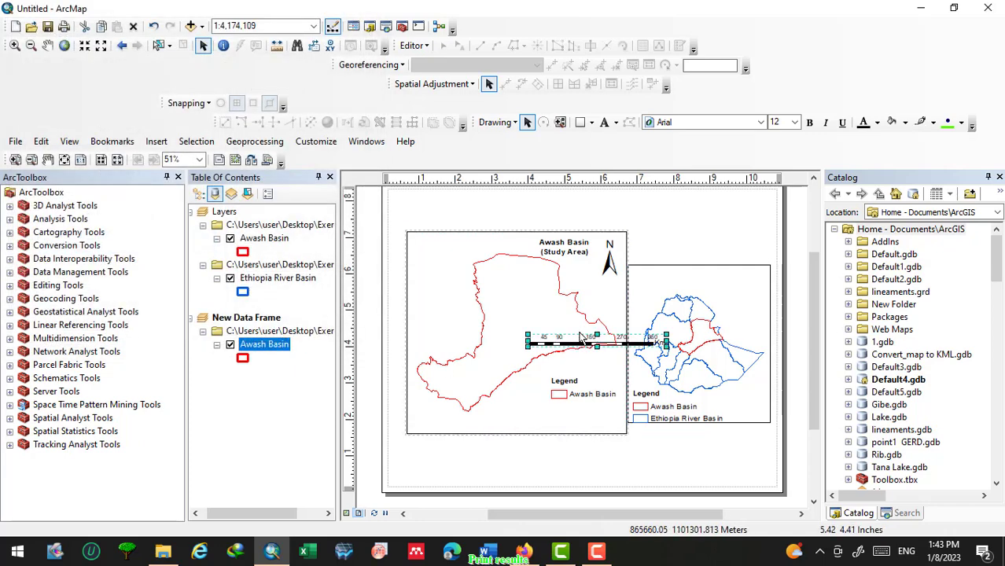
{"action": "left_click_drag", "start_coordinate": [588, 347], "coordinate": [508, 434]}
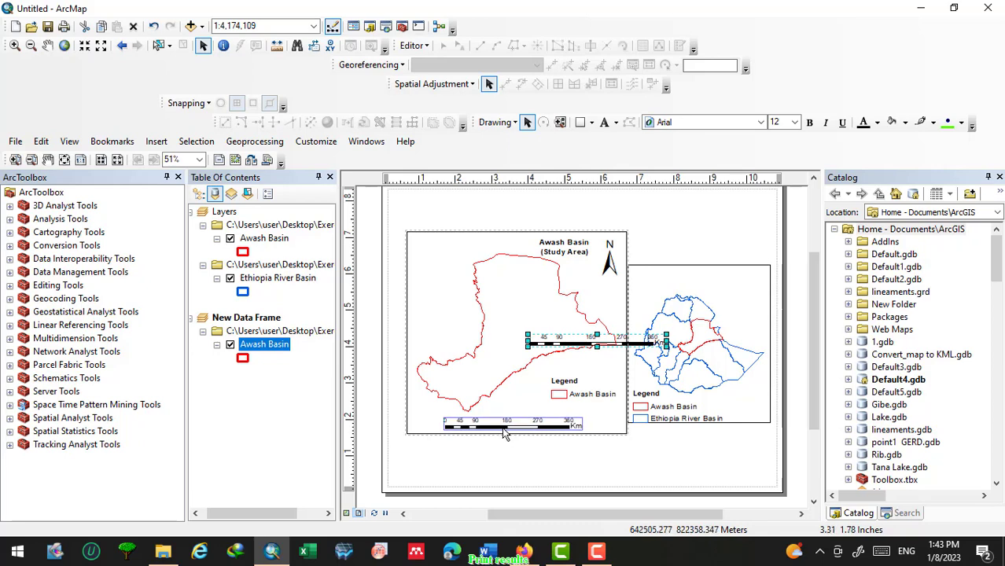
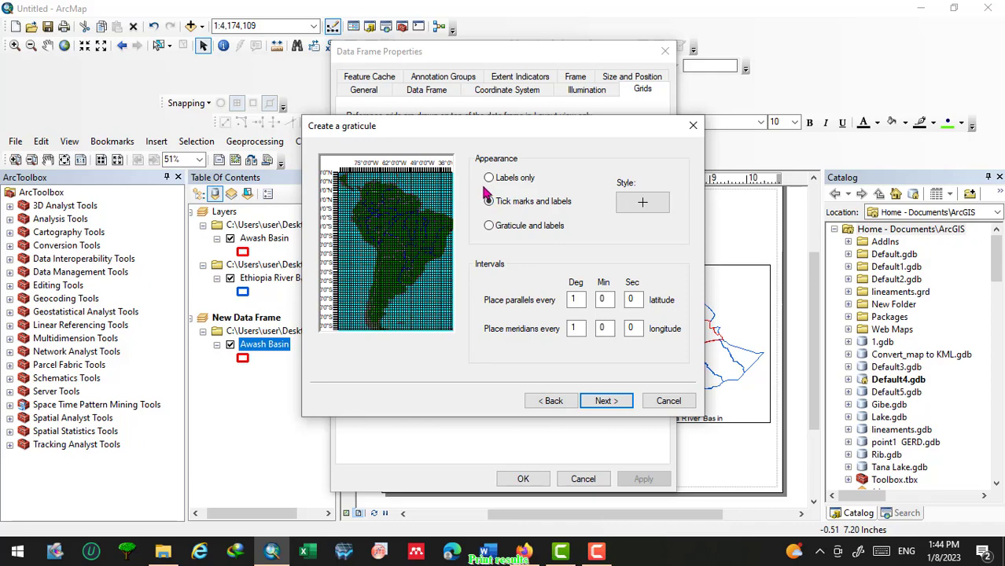
Create a labels-only graticule with 1-degree intervals and a simple border, and apply it to the large Awash Basin frame.
{"action": "left_click", "coordinate": [491, 180]}
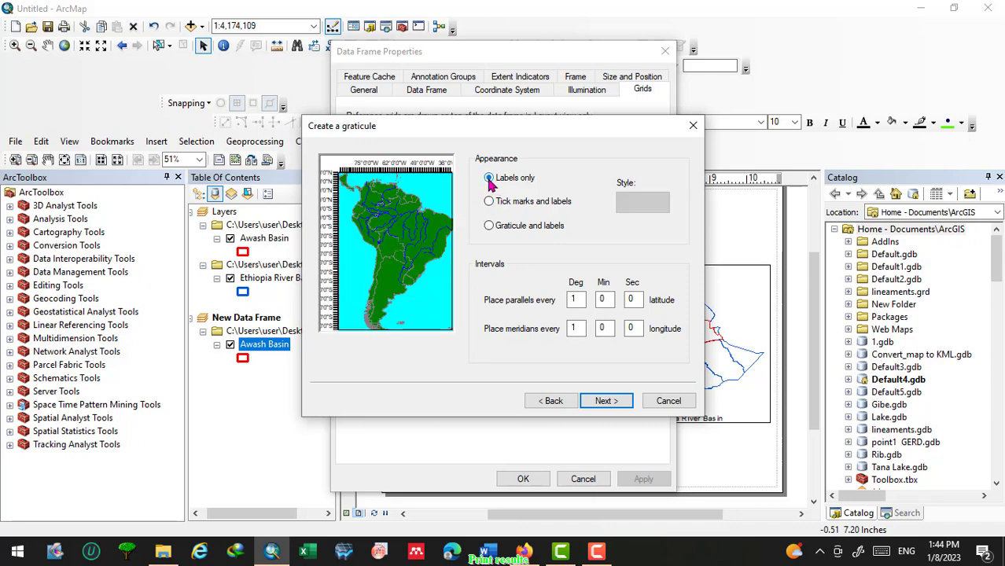
{"action": "left_click", "coordinate": [604, 401]}
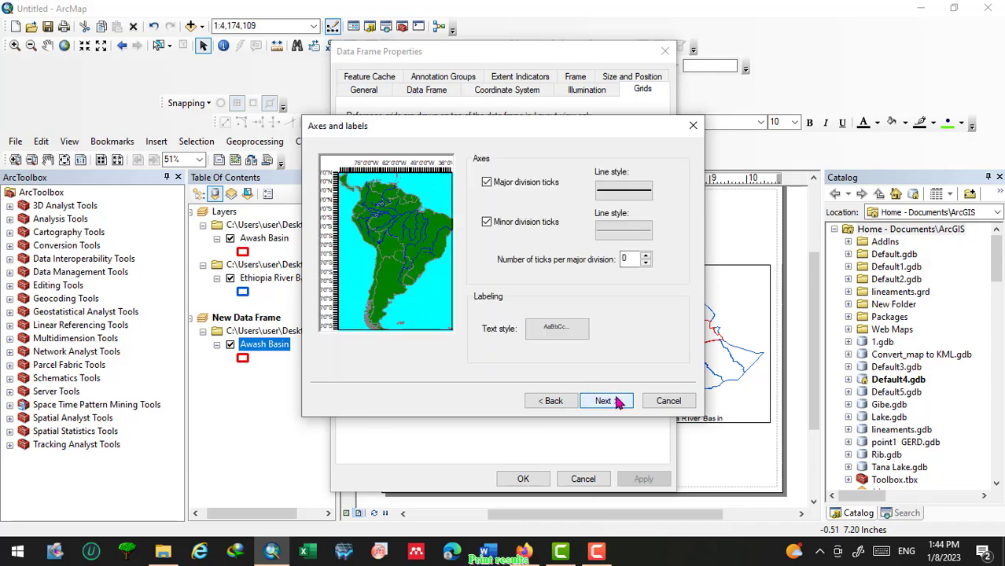
{"action": "left_click", "coordinate": [618, 402]}
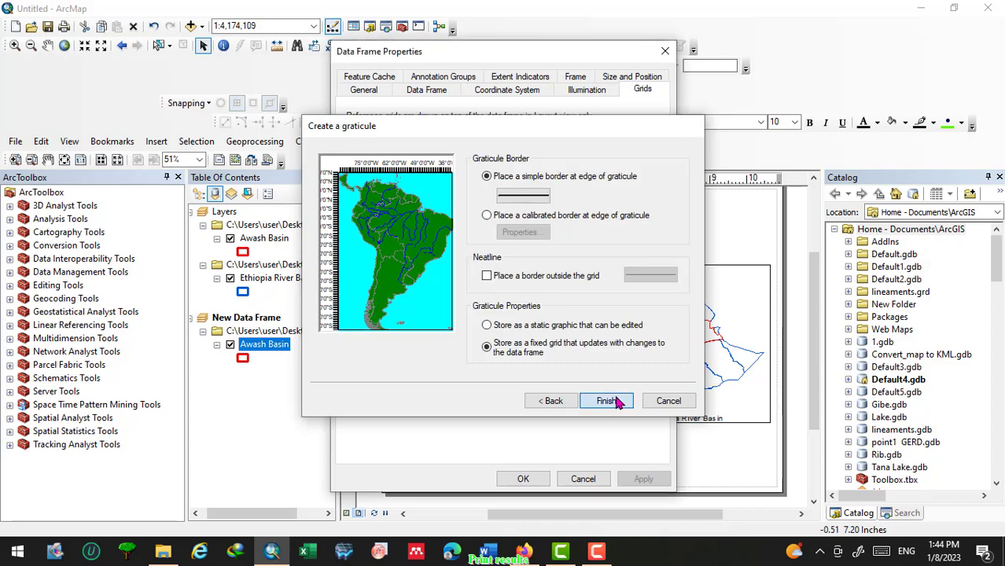
{"action": "left_click", "coordinate": [607, 401]}
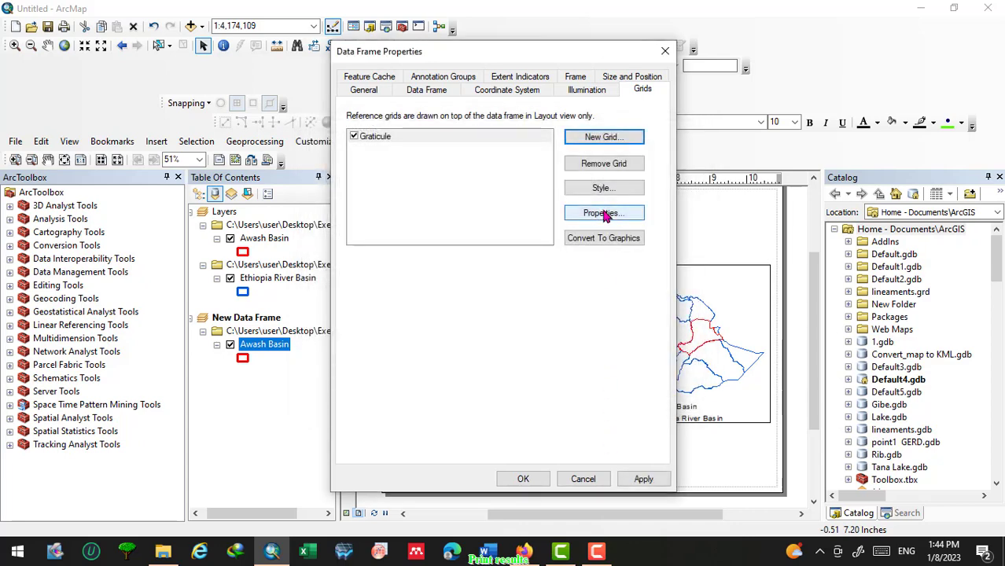
{"action": "left_click_drag", "start_coordinate": [529, 42], "coordinate": [235, 35]}
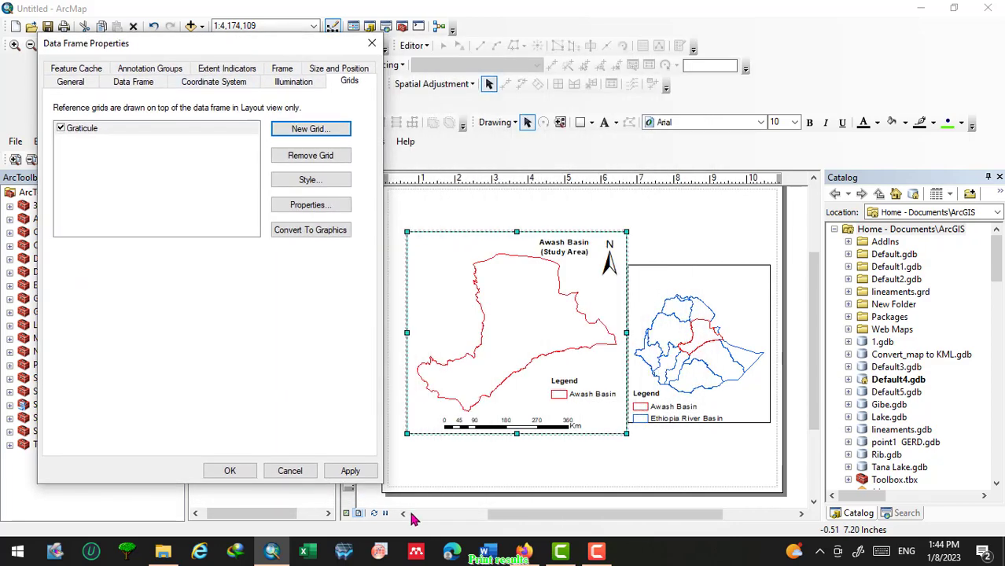
{"action": "left_click", "coordinate": [350, 470]}
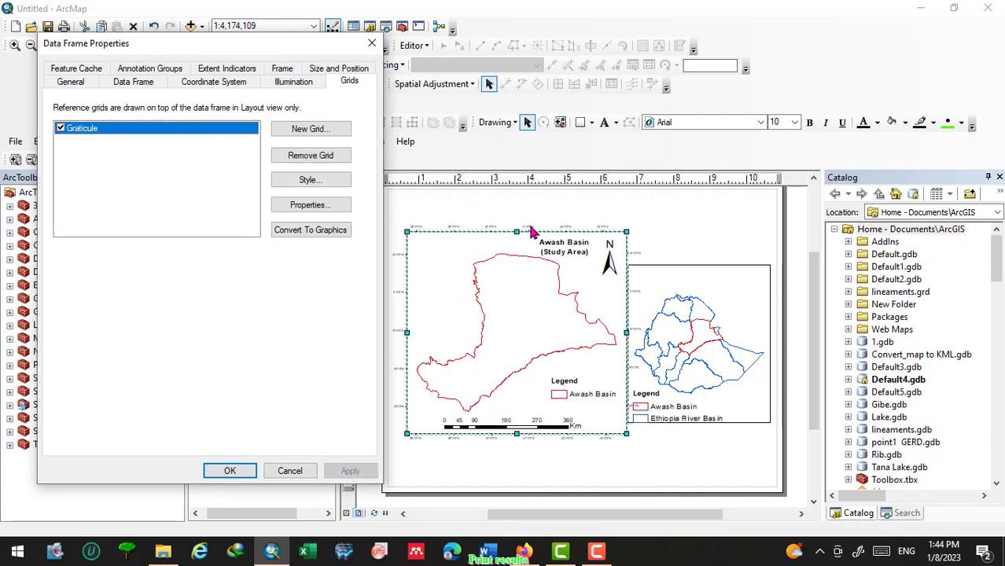
Limit the graticule labels to the top and left axes of the large frame and set their font size to 16.
{"action": "left_click", "coordinate": [309, 205]}
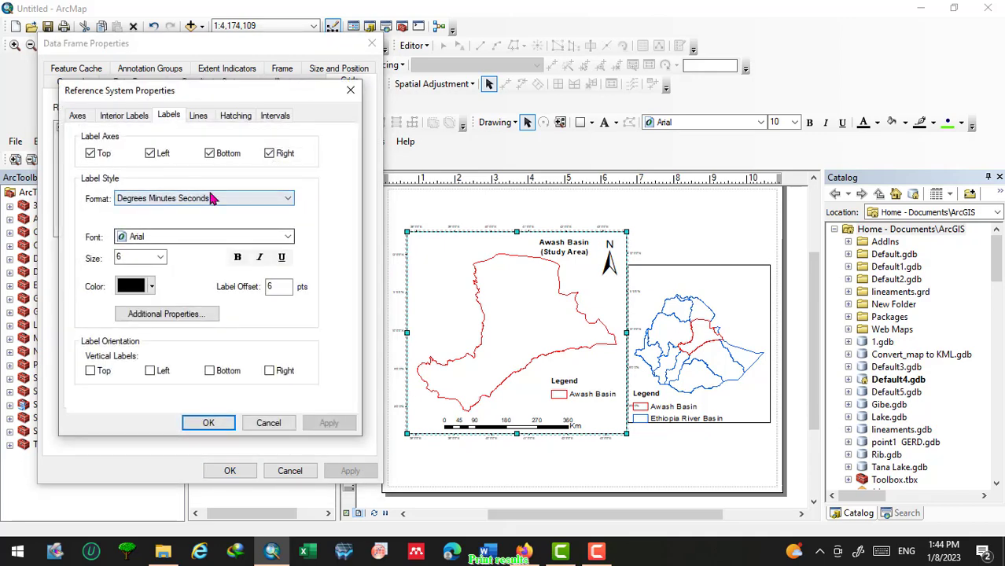
{"action": "left_click", "coordinate": [269, 153]}
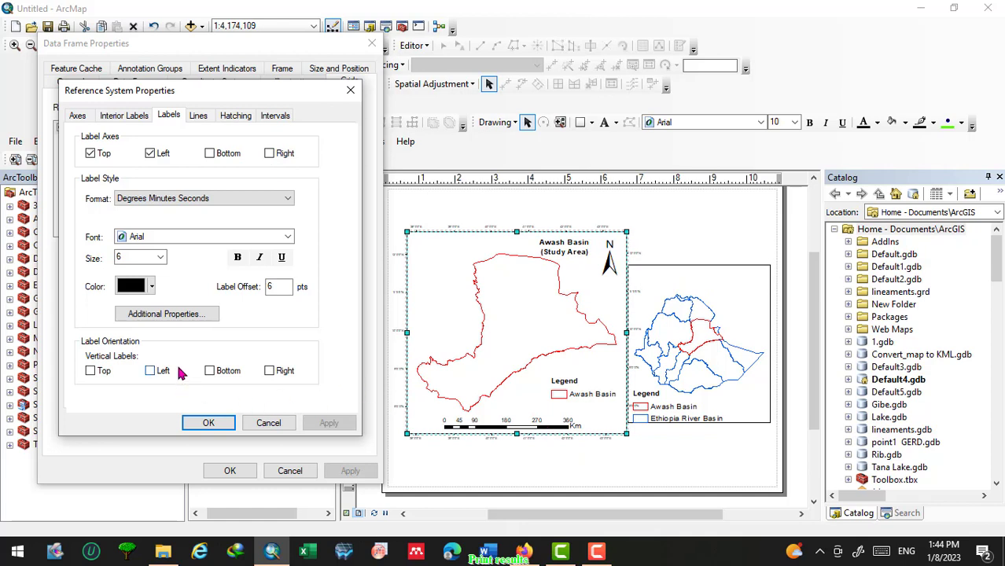
{"action": "left_click", "coordinate": [161, 258]}
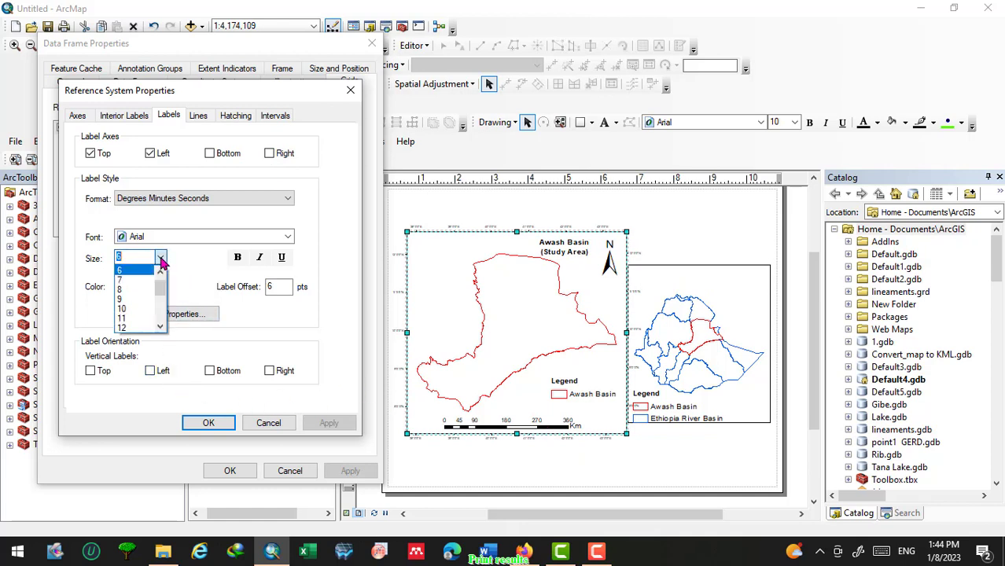
{"action": "scroll", "coordinate": [132, 315], "scroll_direction": "down", "scroll_amount": 1}
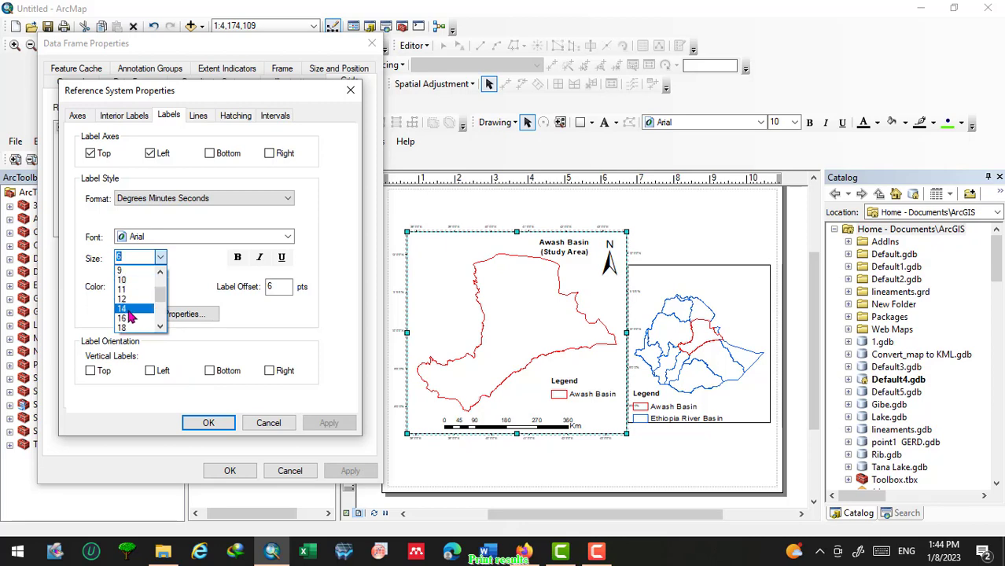
{"action": "left_click", "coordinate": [128, 319]}
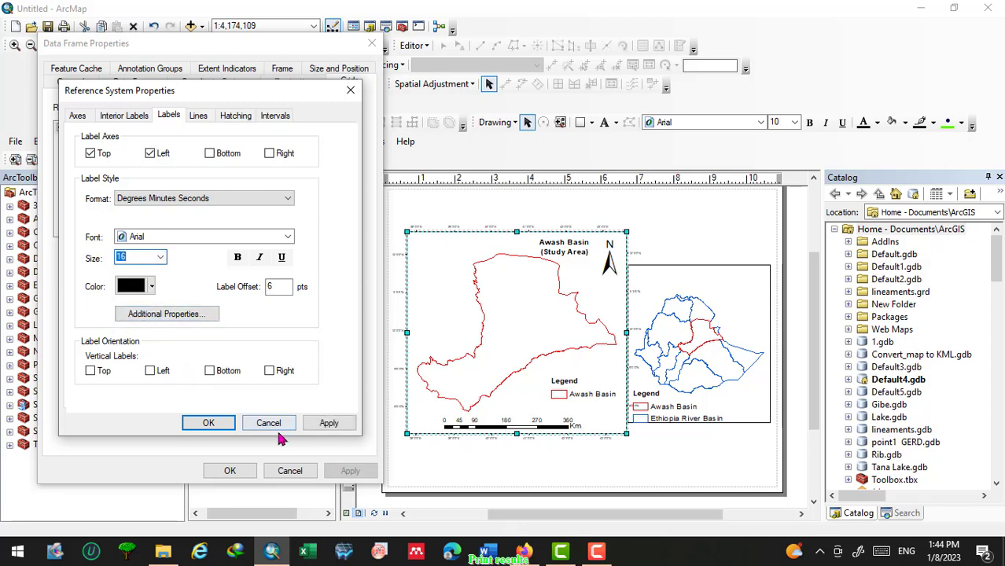
{"action": "left_click", "coordinate": [329, 423]}
{"action": "left_click", "coordinate": [208, 423]}
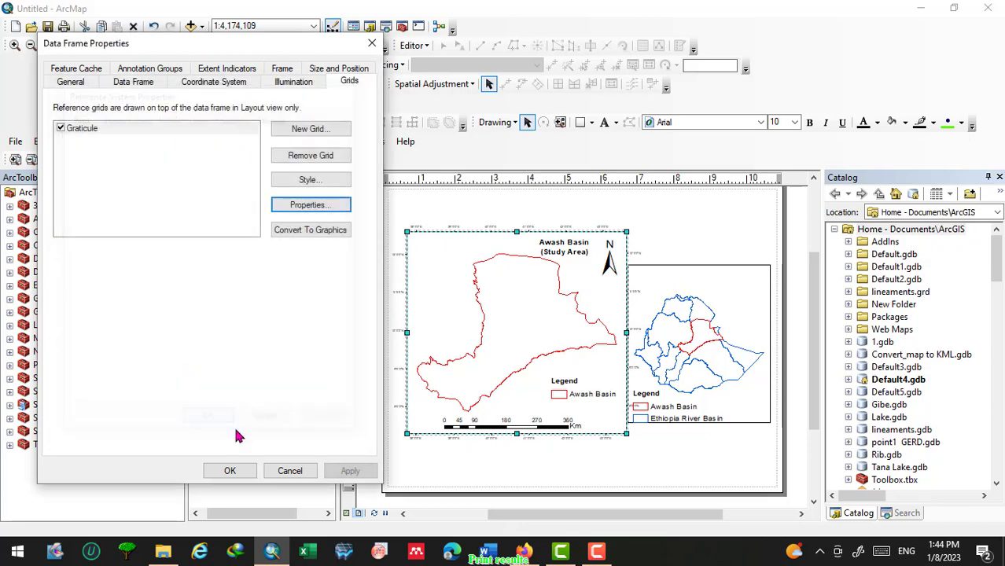
{"action": "left_click", "coordinate": [250, 469]}
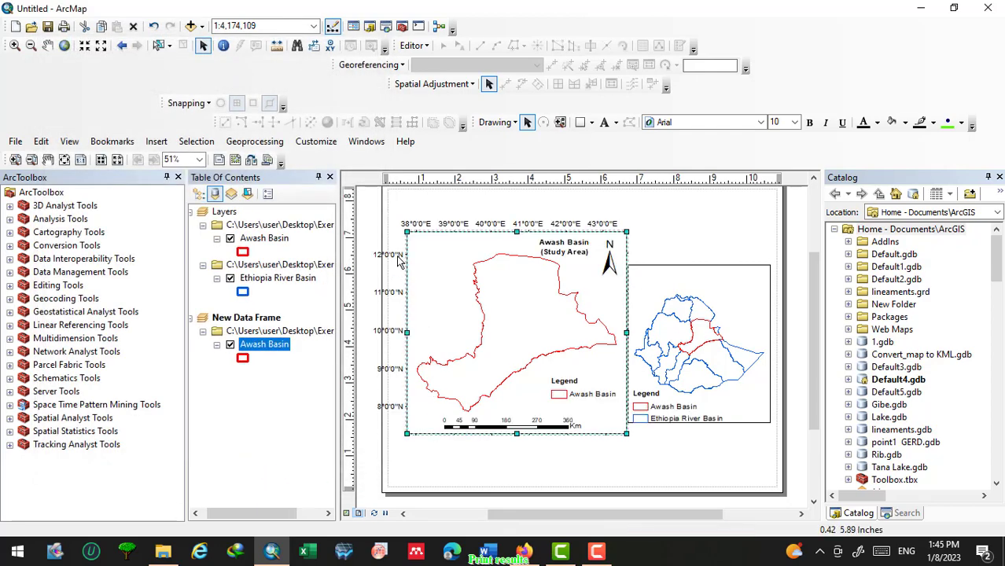
Orient the left-axis graticule labels of the large Awash Basin frame vertically.
{"action": "right_click", "coordinate": [425, 226]}
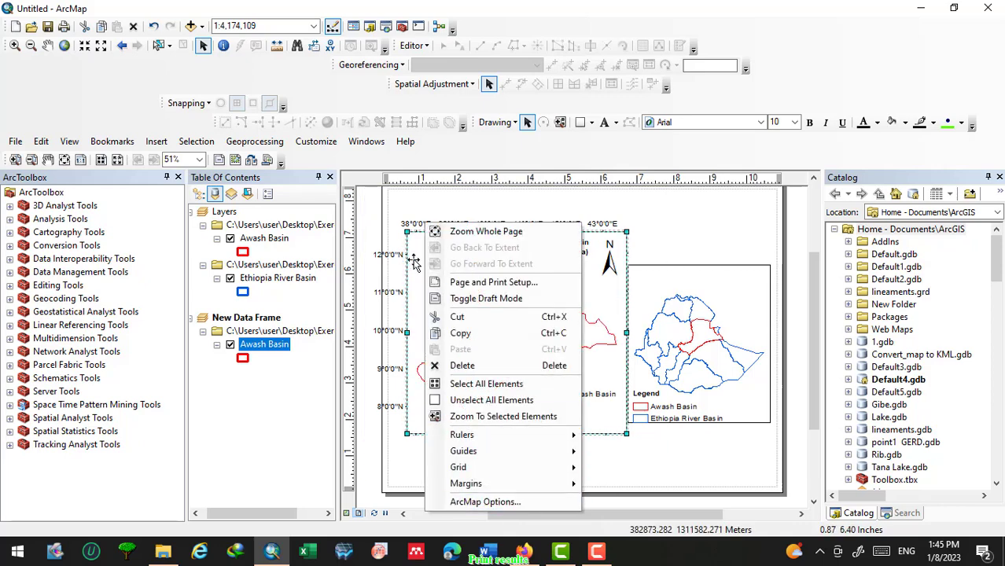
{"action": "left_click", "coordinate": [407, 271]}
{"action": "right_click", "coordinate": [431, 243]}
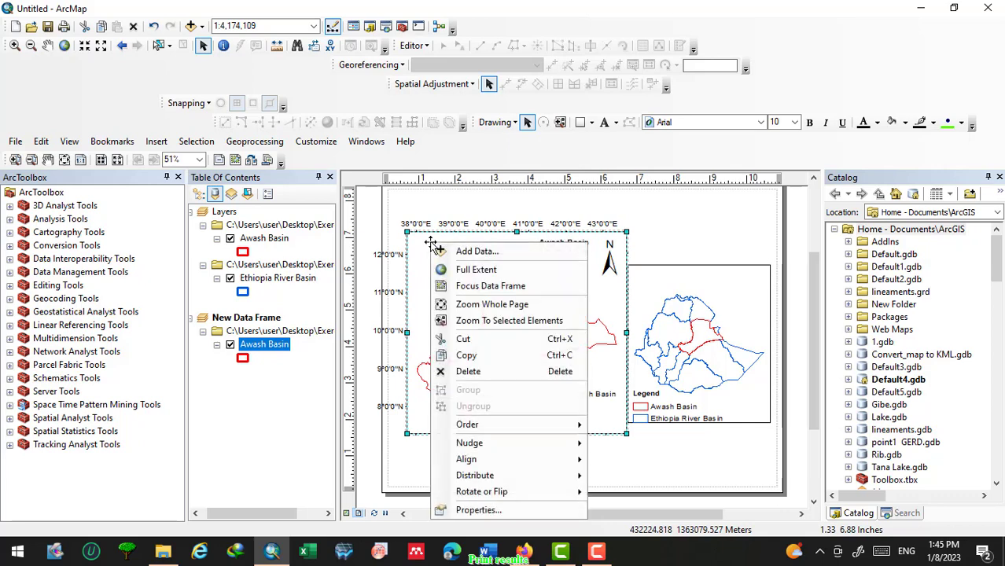
{"action": "left_click", "coordinate": [488, 510]}
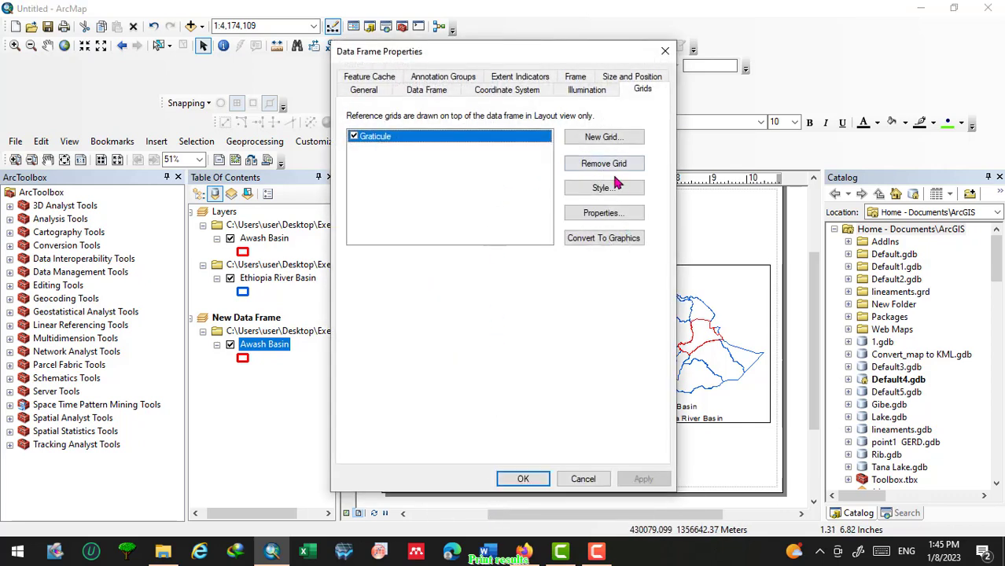
{"action": "left_click", "coordinate": [608, 214]}
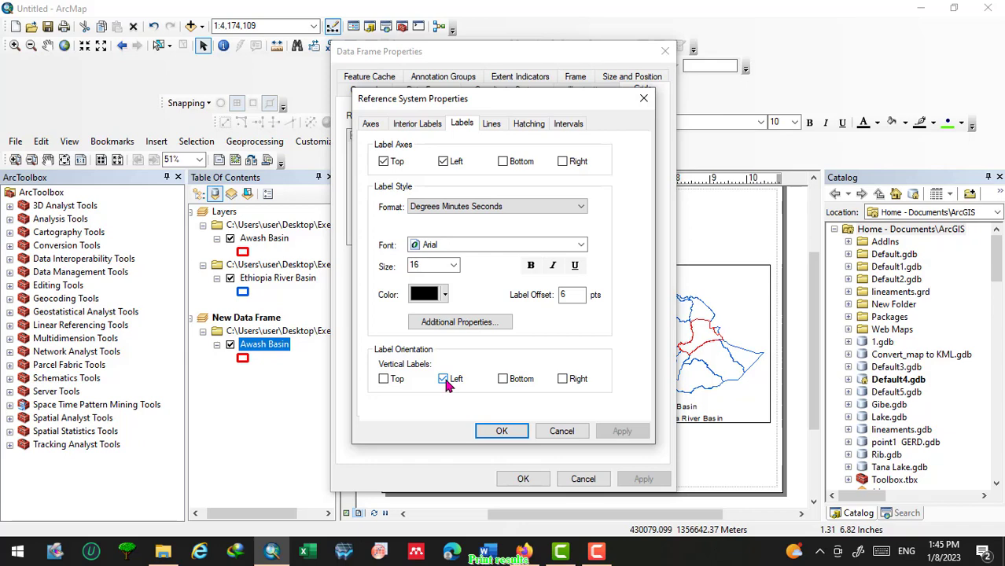
{"action": "left_click", "coordinate": [503, 432]}
{"action": "left_click", "coordinate": [639, 479]}
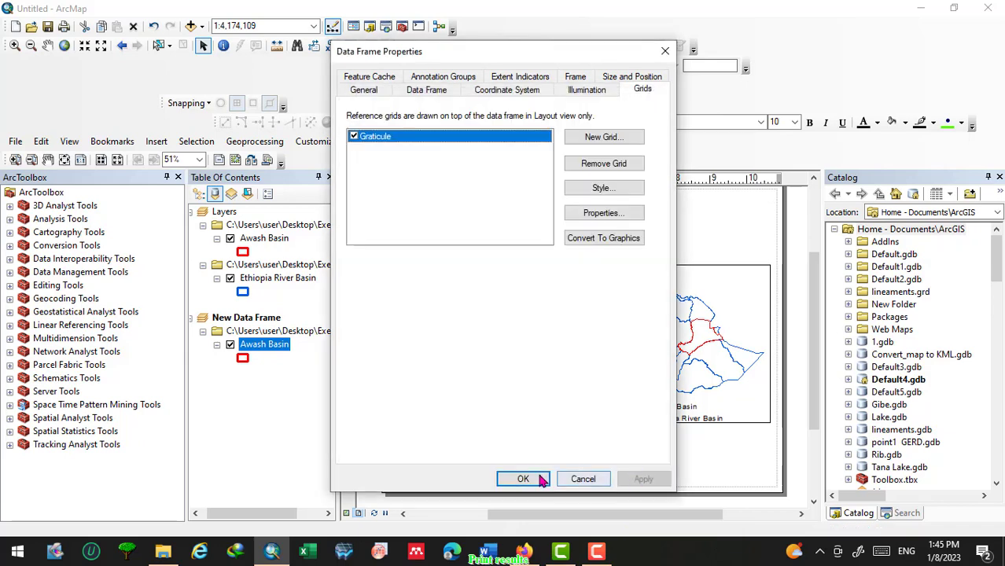
{"action": "left_click", "coordinate": [523, 478]}
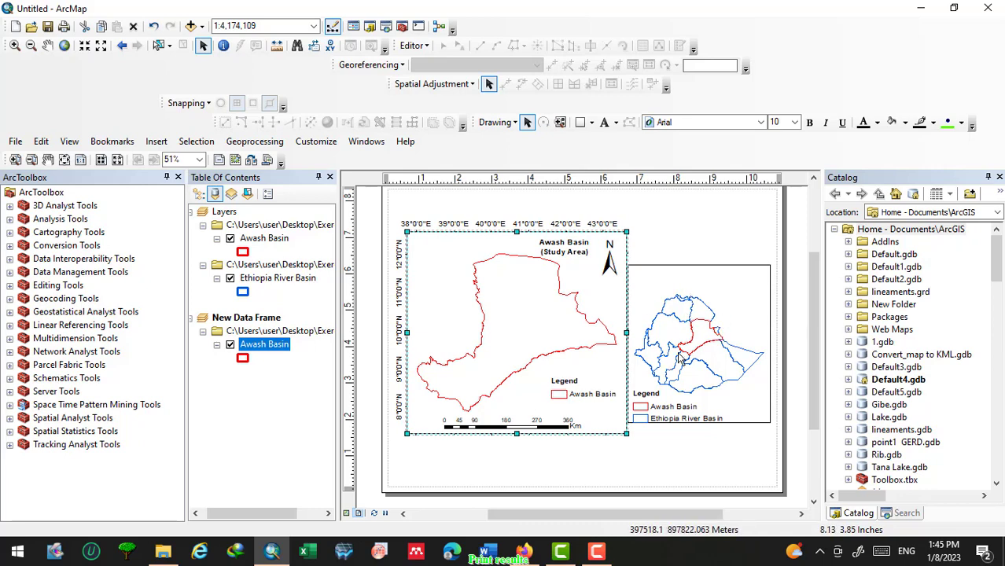
Turn on feature labels for the Ethiopia River Basin layer and set their font size to 6.
{"action": "left_click", "coordinate": [276, 279]}
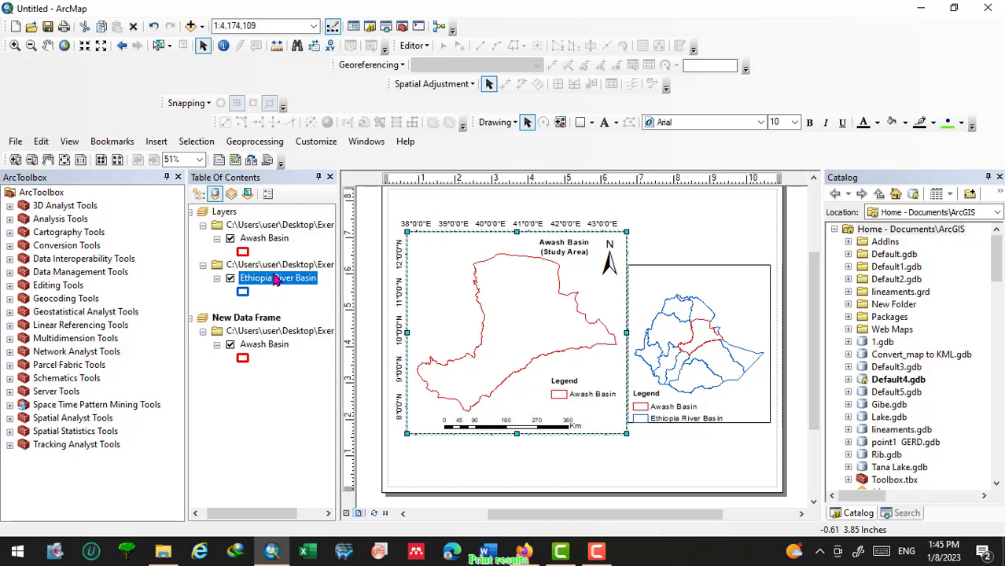
{"action": "right_click", "coordinate": [275, 281]}
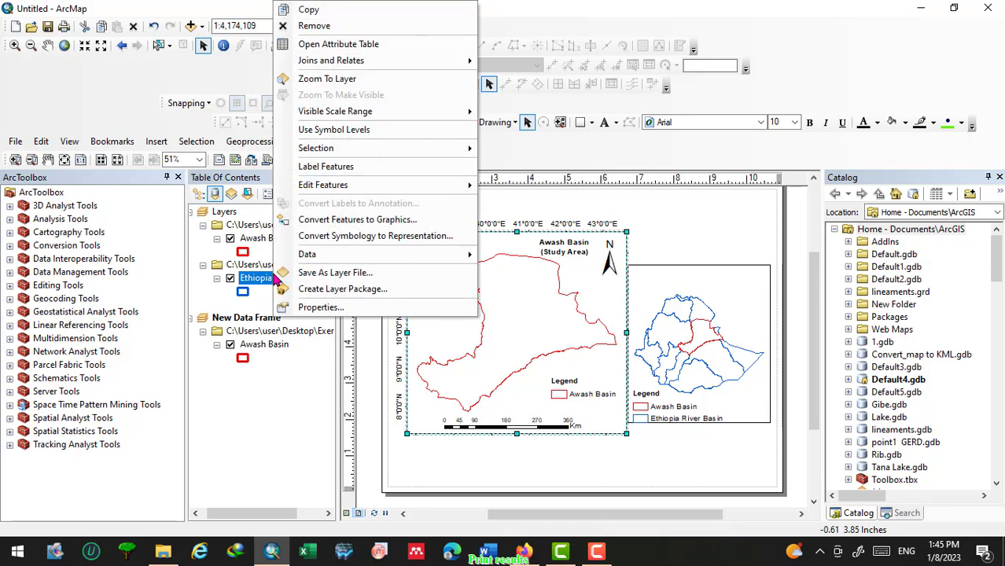
{"action": "left_click", "coordinate": [335, 309]}
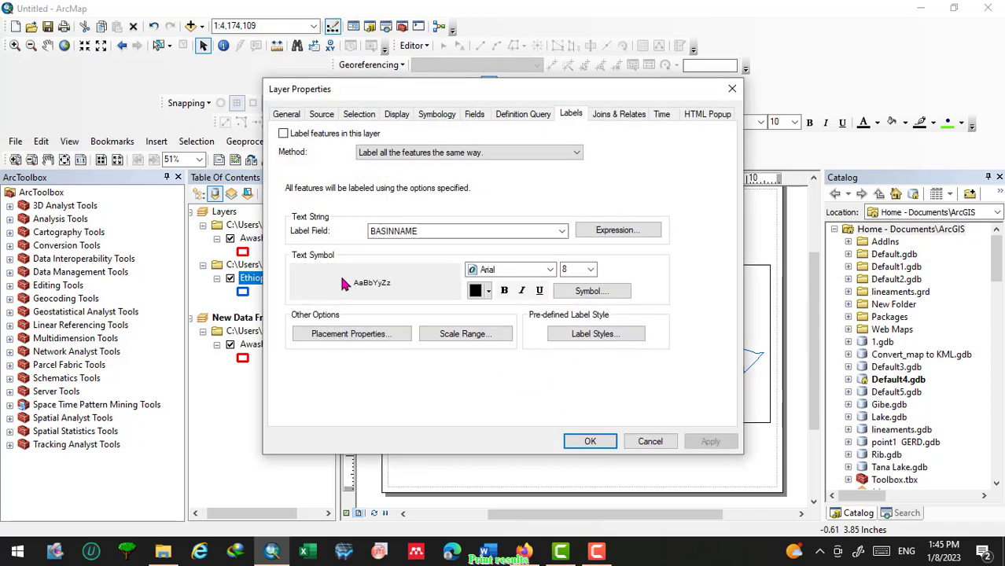
{"action": "left_click", "coordinate": [284, 135]}
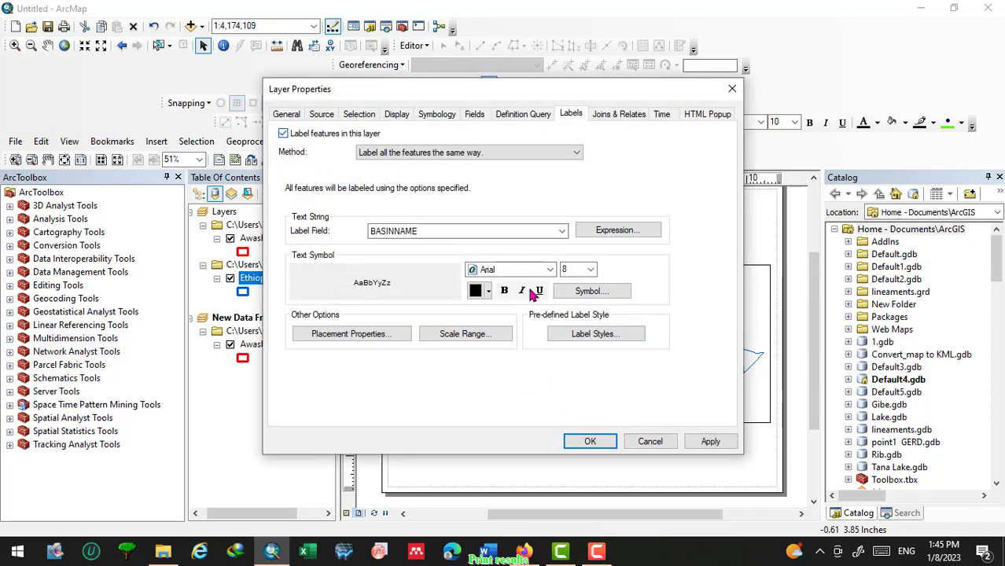
{"action": "left_click", "coordinate": [591, 270]}
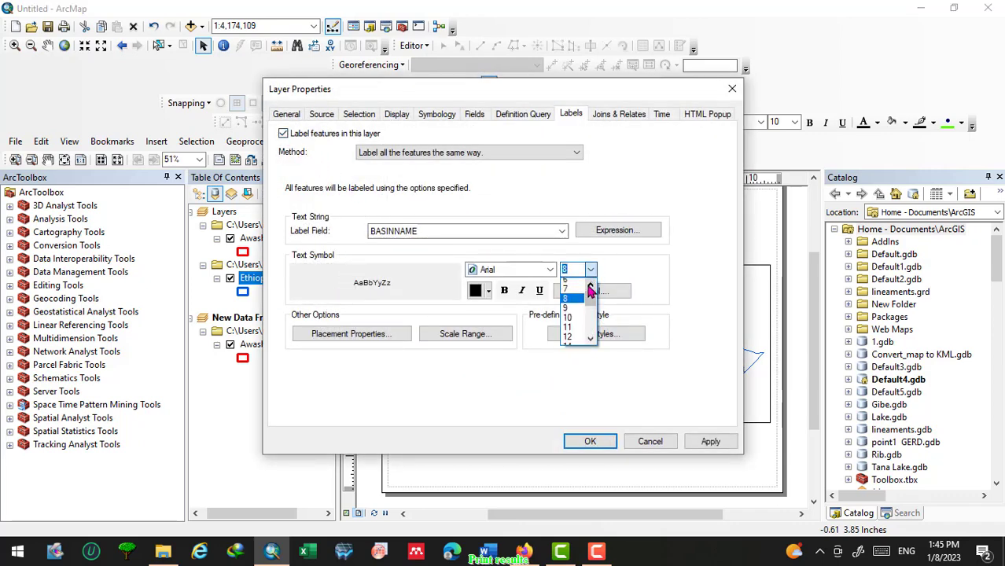
{"action": "left_click", "coordinate": [581, 292]}
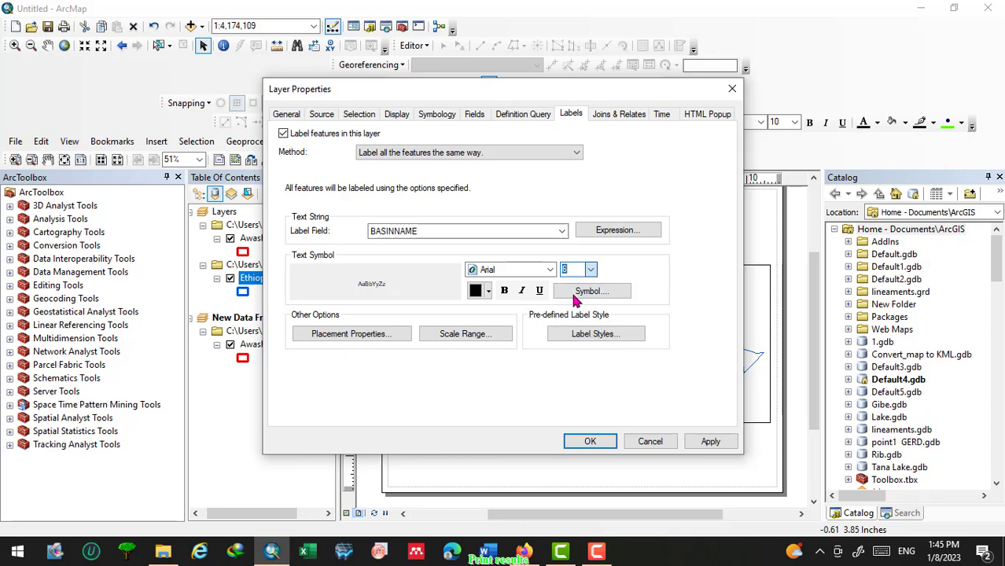
Set the basin label placement to try horizontal first, then straight, only inside polygons, and apply it to the layer.
{"action": "left_click", "coordinate": [383, 336]}
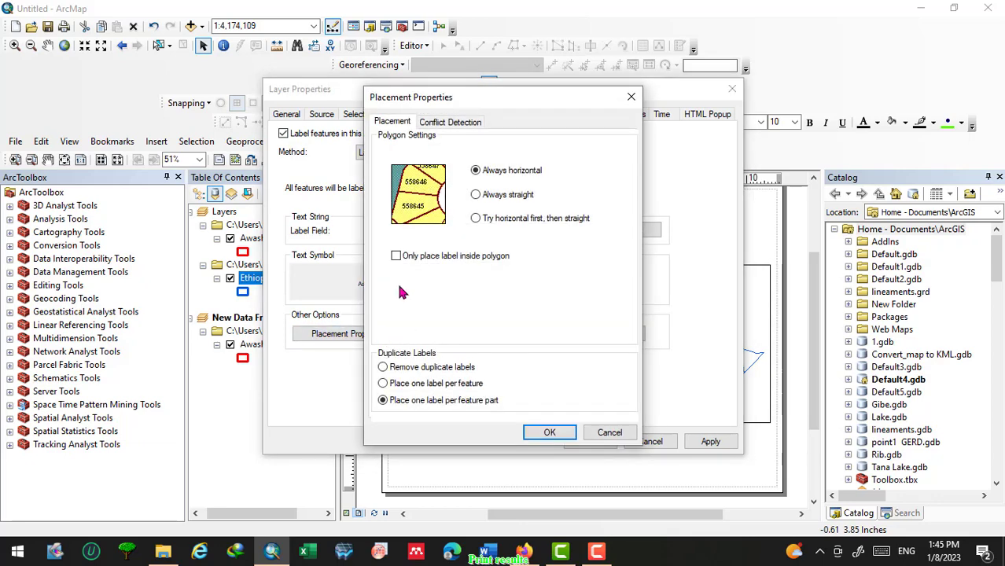
{"action": "left_click", "coordinate": [476, 219]}
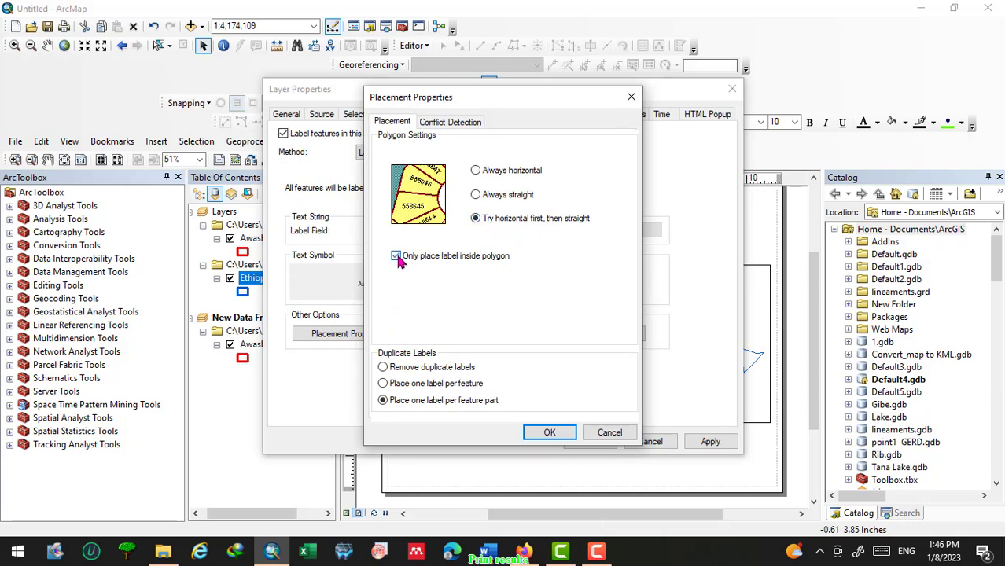
{"action": "left_click", "coordinate": [547, 434]}
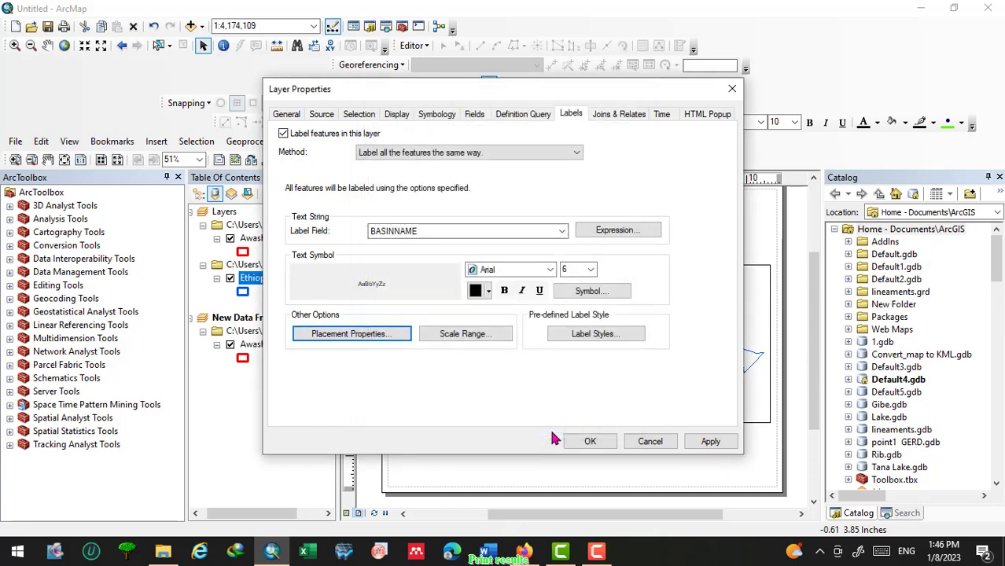
{"action": "left_click", "coordinate": [709, 441]}
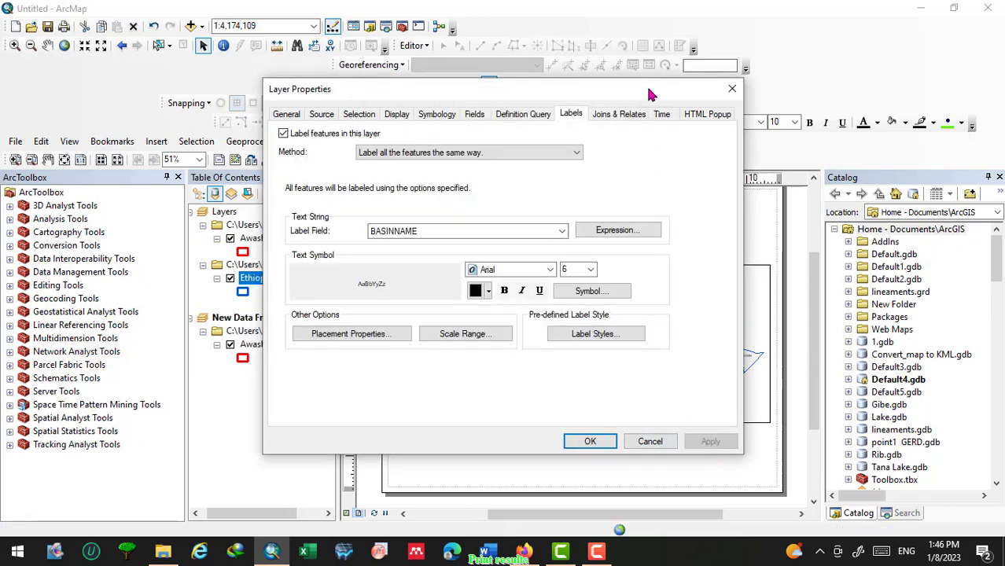
{"action": "left_click_drag", "start_coordinate": [651, 95], "coordinate": [492, 103]}
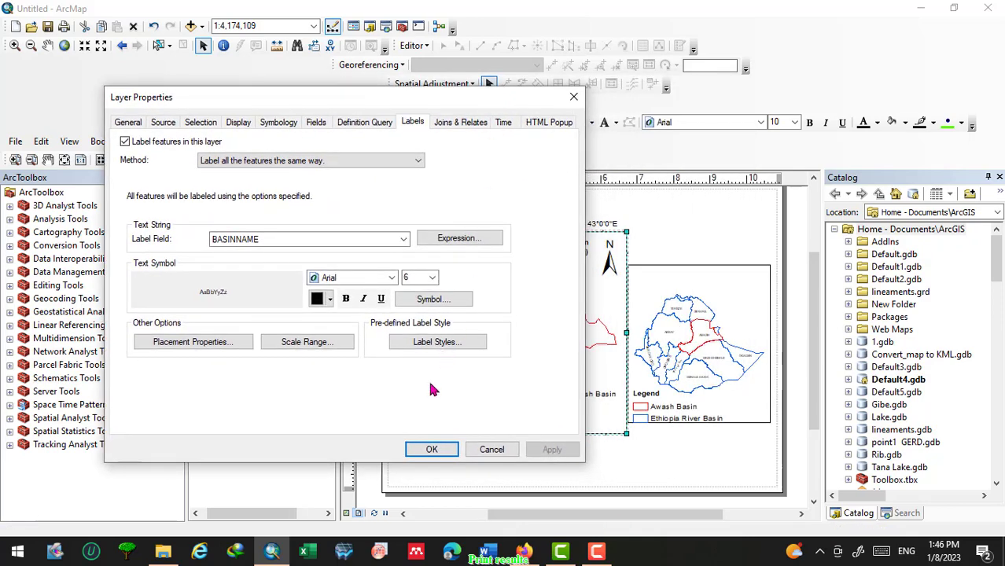
{"action": "left_click", "coordinate": [433, 449]}
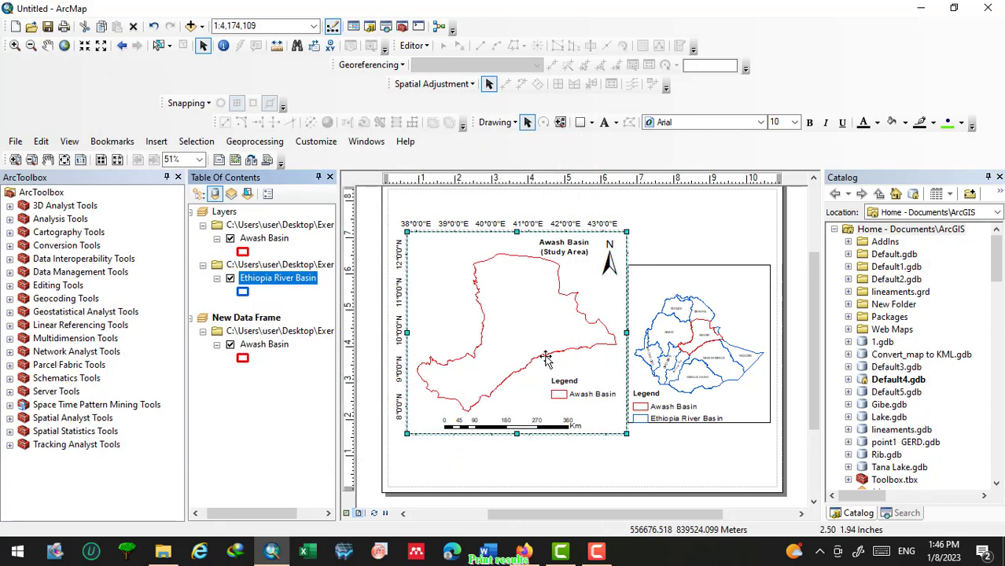
Add the National Geographic basemap to the small Ethiopia data frame.
{"action": "left_click", "coordinate": [710, 286]}
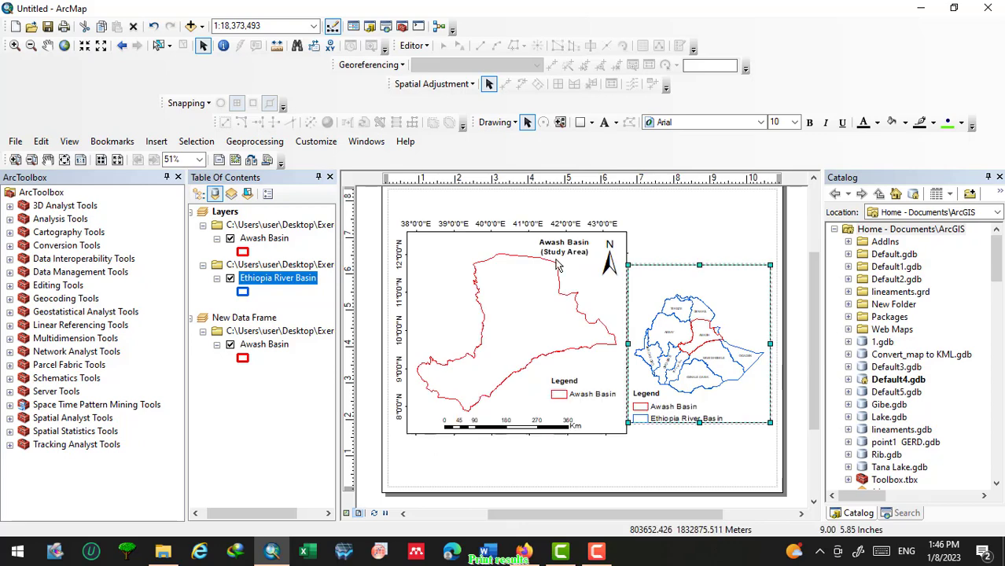
{"action": "left_click", "coordinate": [202, 26]}
{"action": "left_click", "coordinate": [226, 69]}
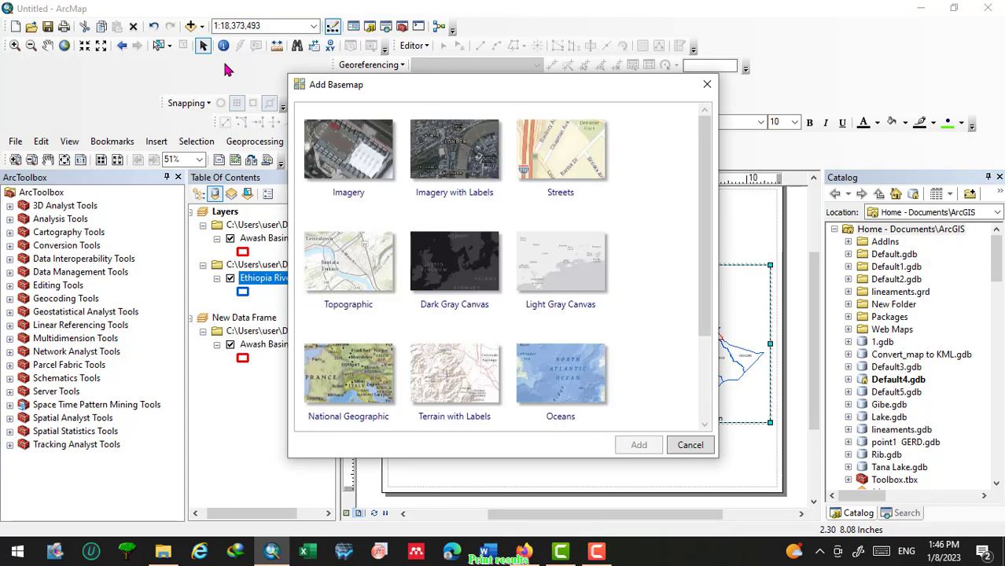
{"action": "left_click", "coordinate": [344, 394]}
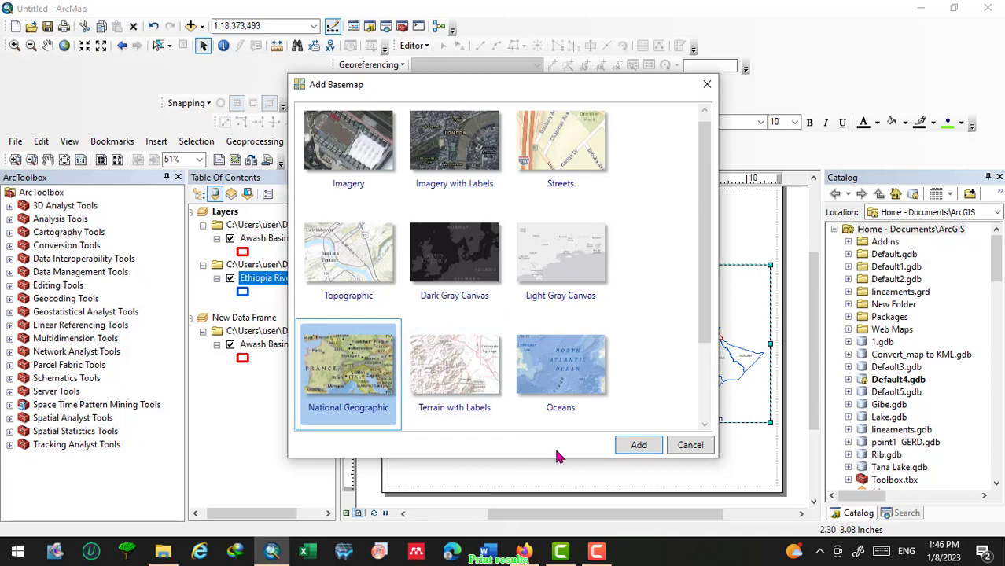
{"action": "left_click", "coordinate": [634, 449]}
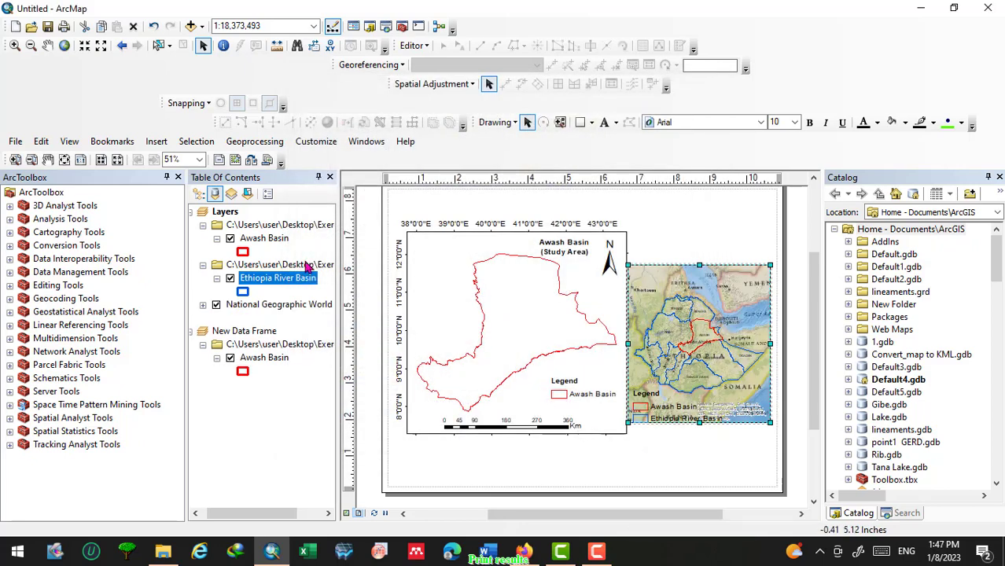
Export the map layout to the map folder as a JPEG named "Study area map".
{"action": "left_click", "coordinate": [14, 142]}
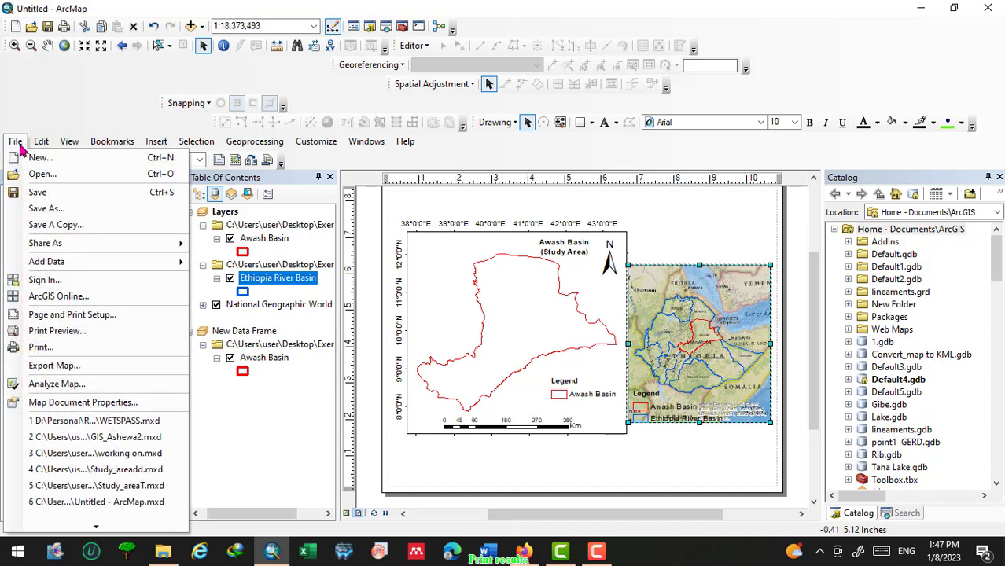
{"action": "left_click", "coordinate": [67, 366]}
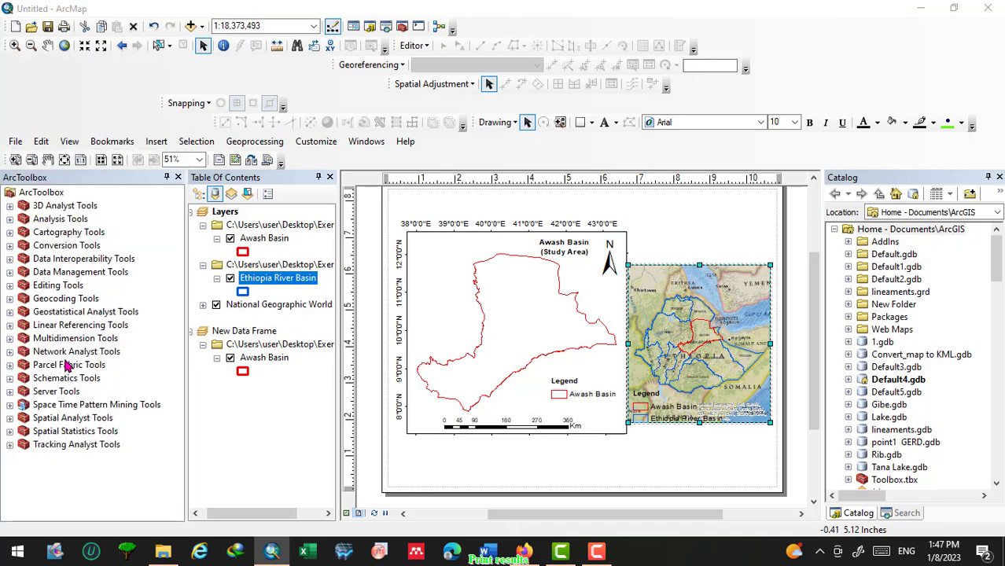
{"action": "type", "text": "S"}
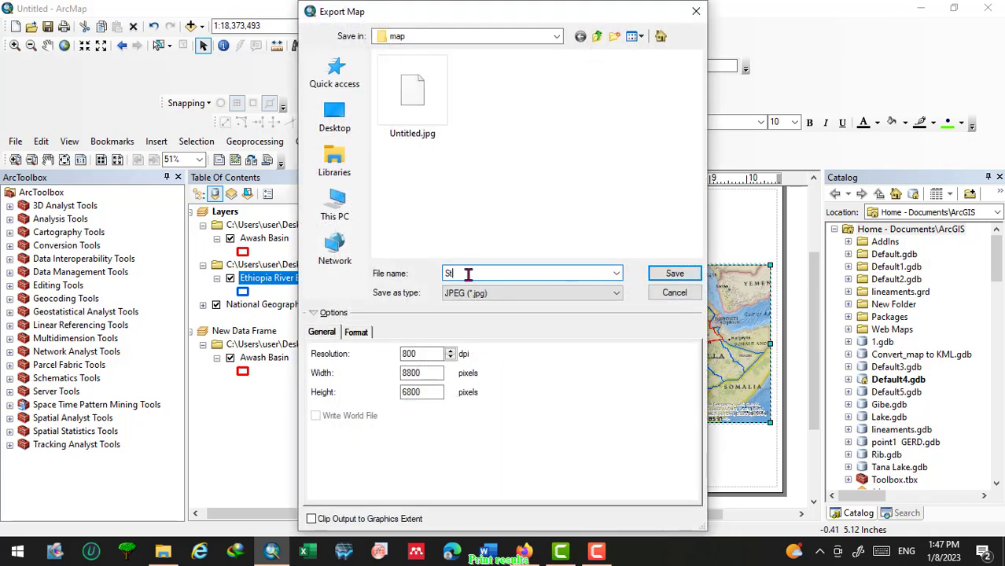
{"action": "type", "text": "tudy Area"}
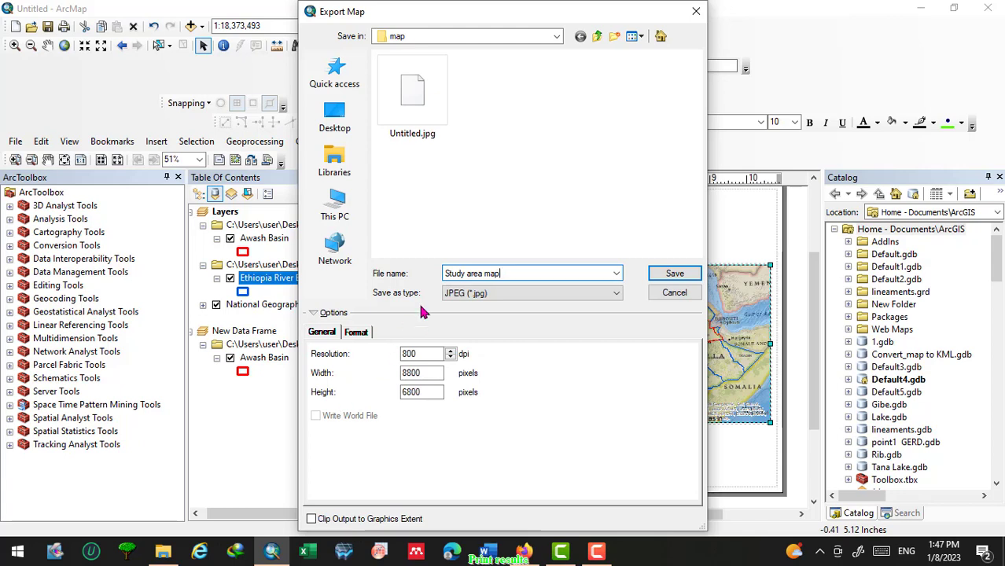
{"action": "left_click", "coordinate": [615, 293]}
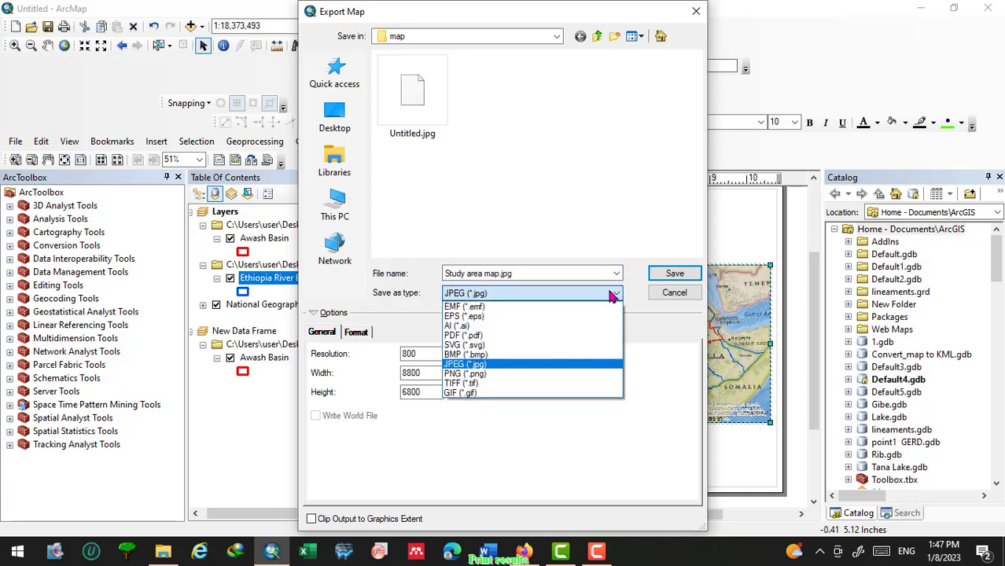
{"action": "left_click", "coordinate": [586, 364]}
{"action": "left_click", "coordinate": [667, 280]}
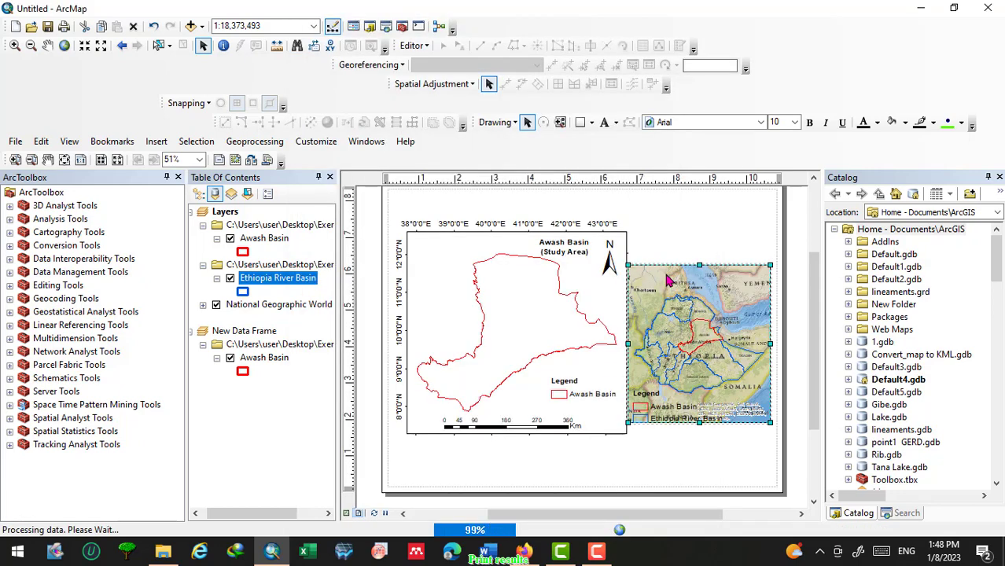
Switch to File Explorer and open the exported Study area map.jpg from the Exercise\map folder to check it.
{"action": "left_click", "coordinate": [163, 553]}
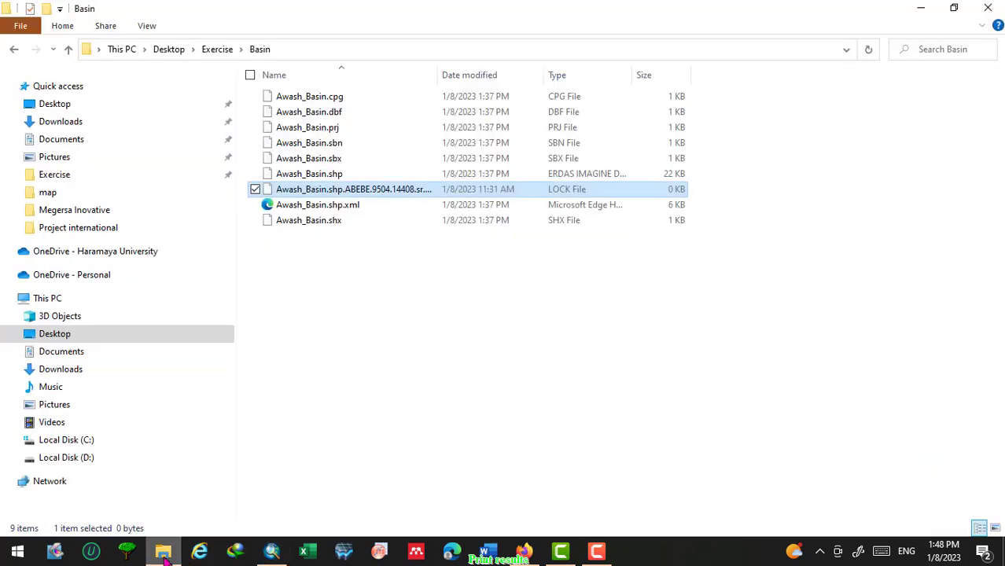
{"action": "left_click", "coordinate": [220, 51]}
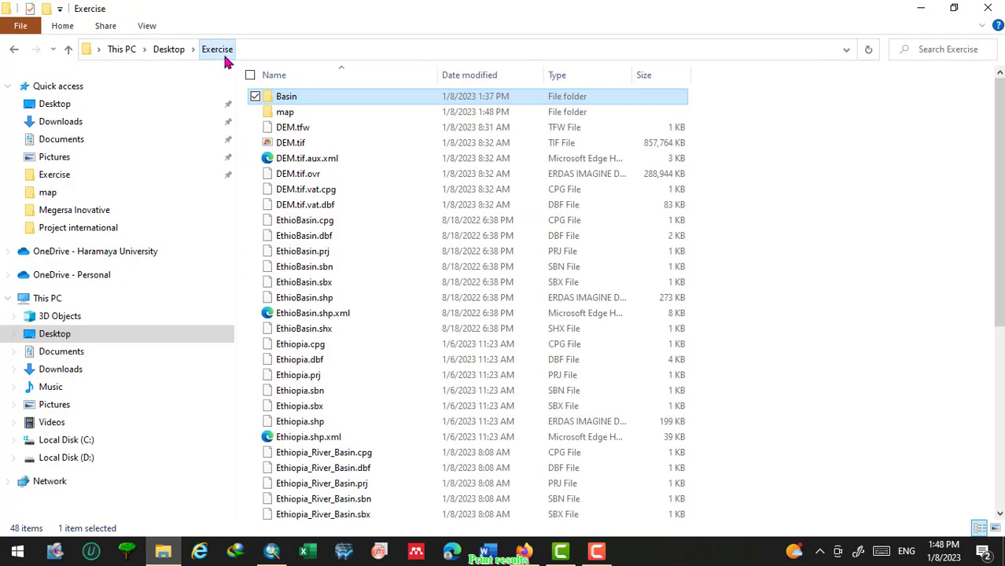
{"action": "left_click", "coordinate": [288, 114]}
{"action": "double_click", "coordinate": [288, 114]}
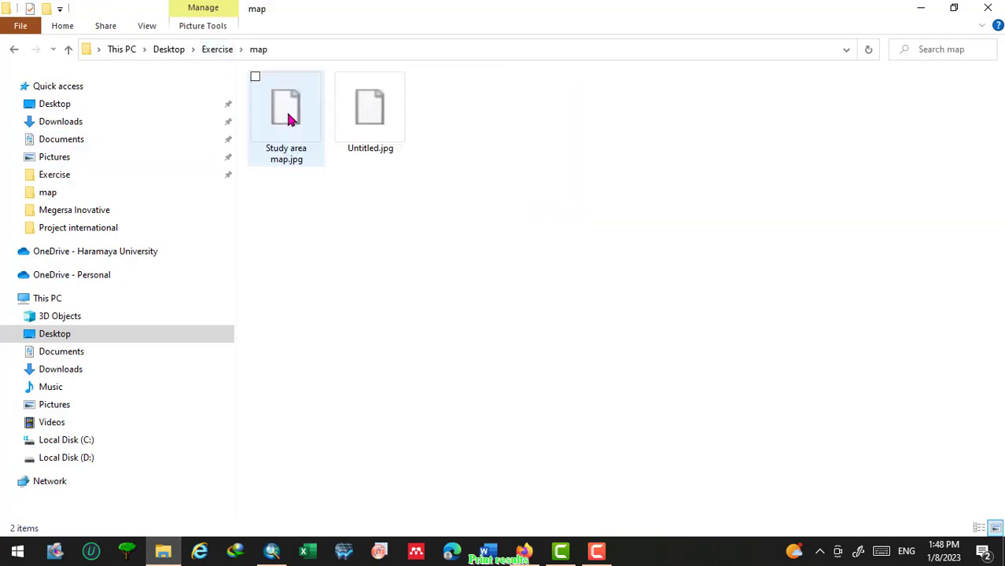
{"action": "left_click", "coordinate": [291, 118]}
{"action": "double_click", "coordinate": [291, 118]}
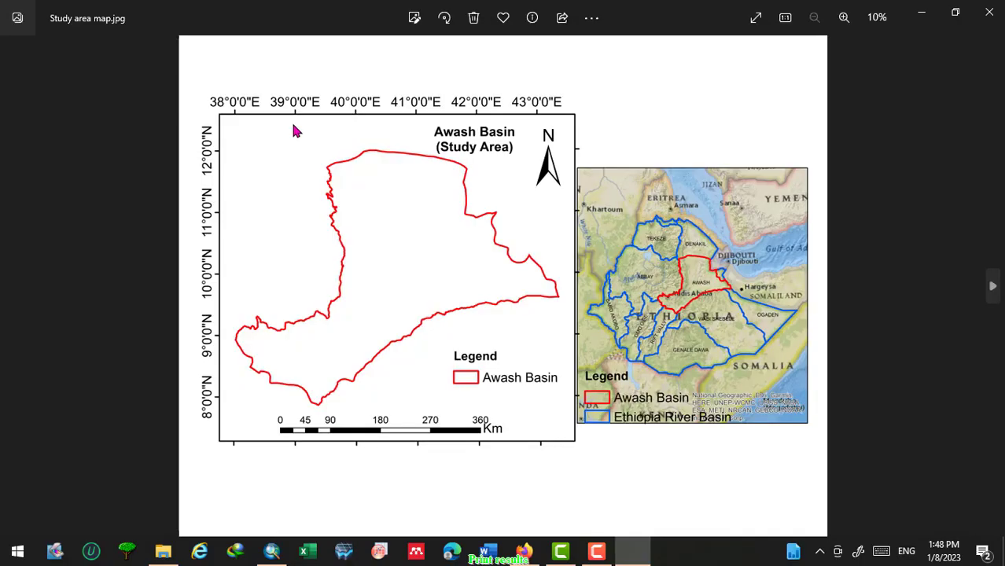